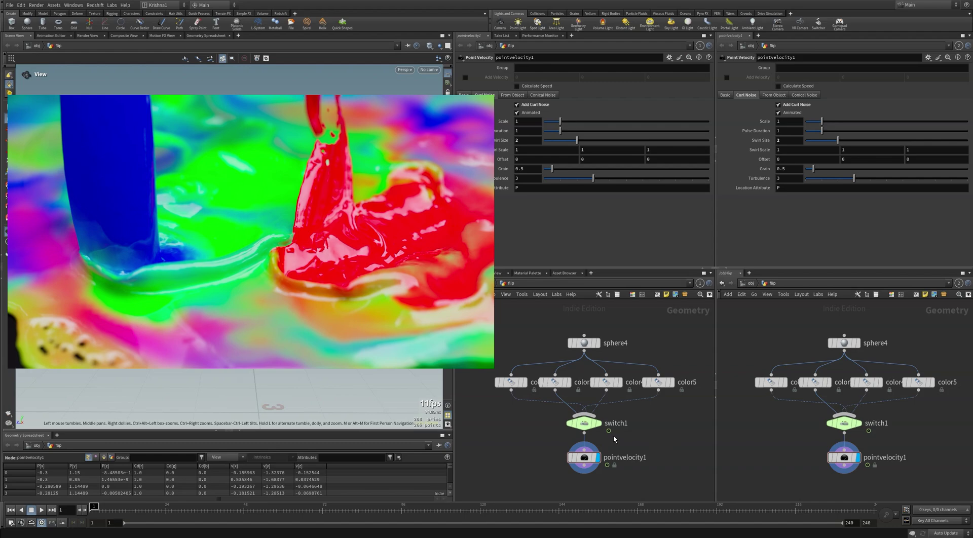
Display the sphere4 source and review its settings and those of the colour nodes fed by it
drag(535, 318, 583, 348)
click(599, 343)
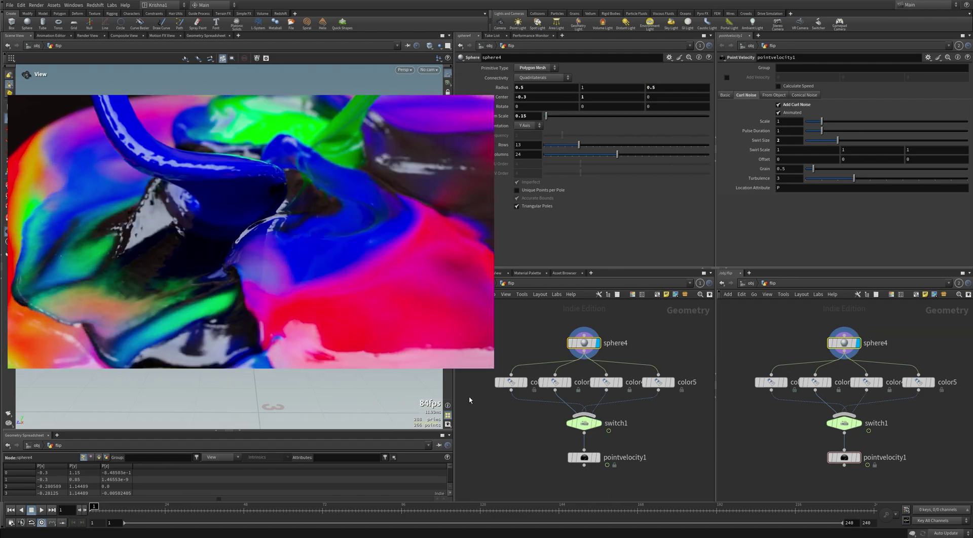
click(555, 382)
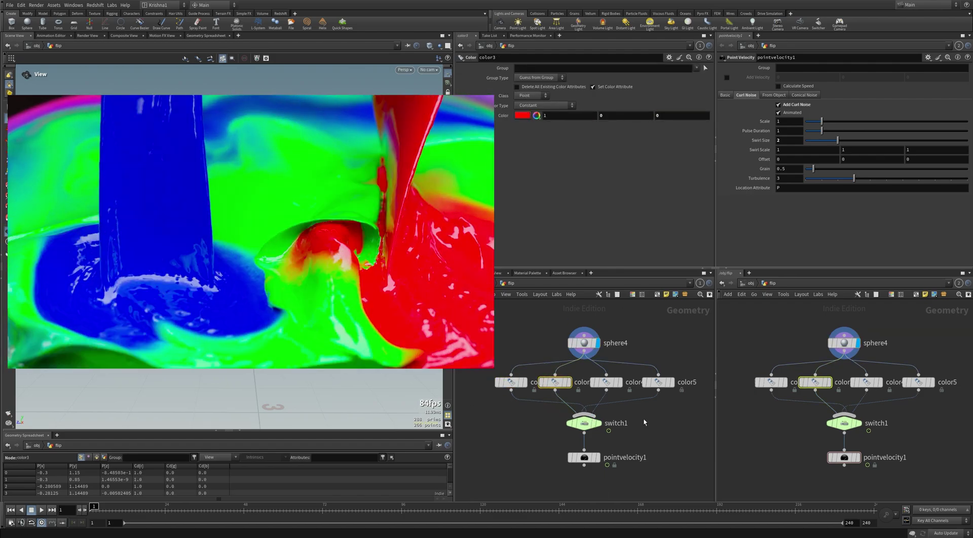
click(608, 383)
click(664, 383)
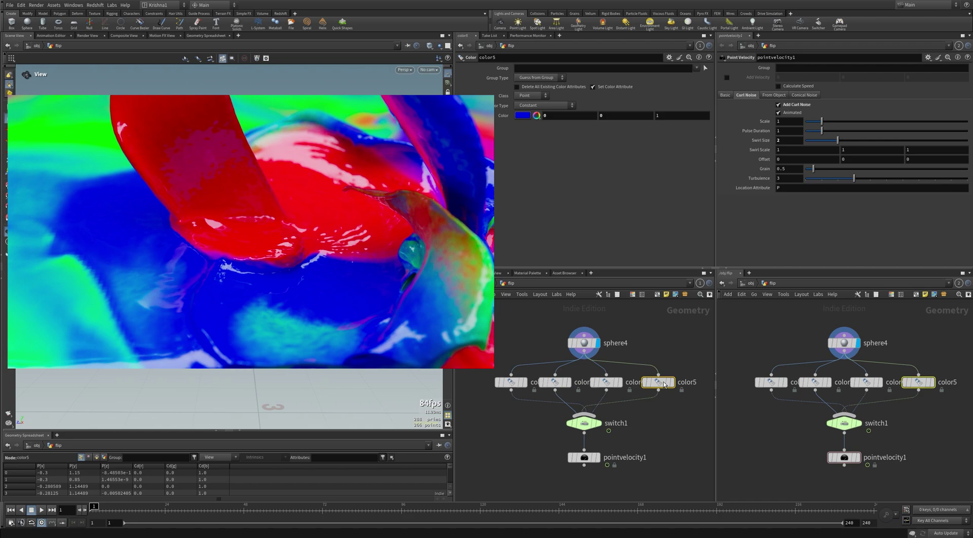
Display switch1 and examine the Select Input expression that chooses among the colour nodes
click(601, 425)
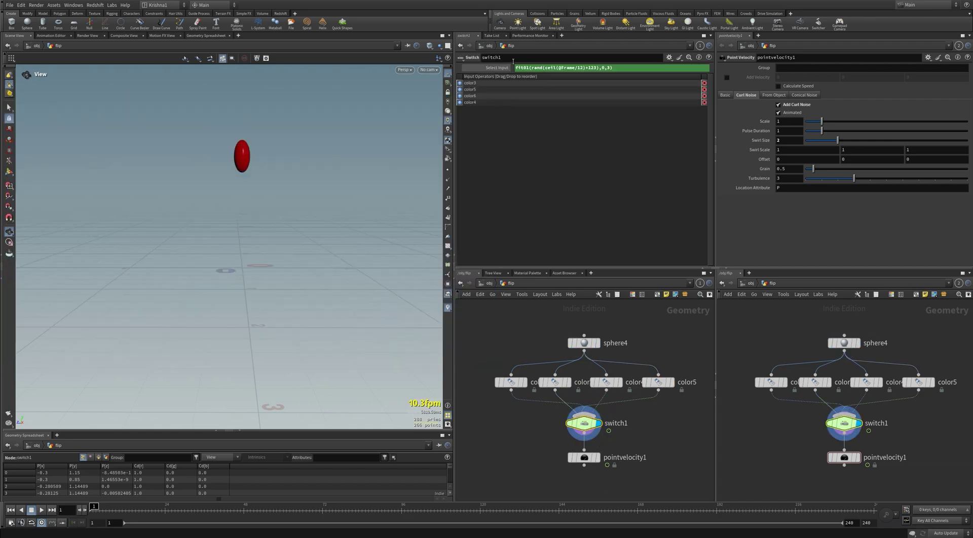
drag(515, 67, 615, 68)
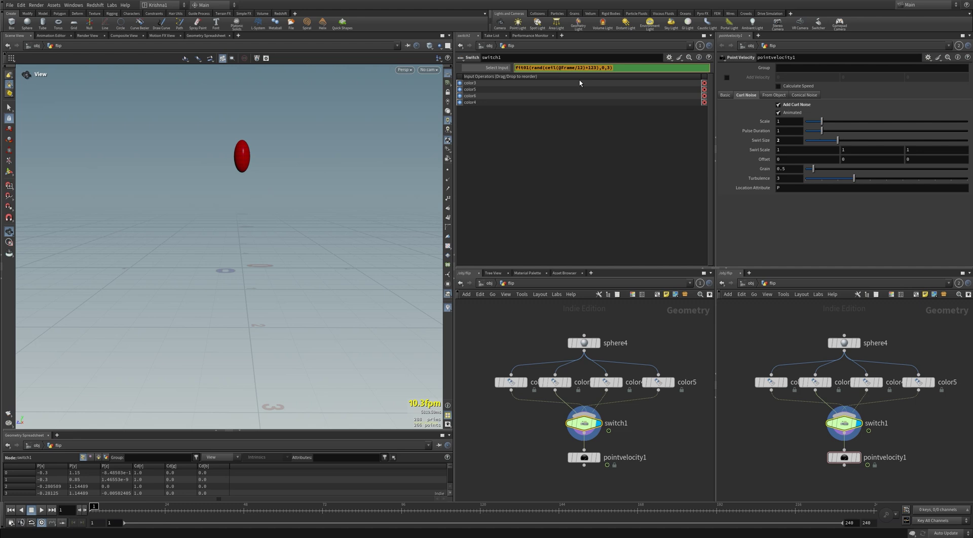
click(565, 75)
click(677, 360)
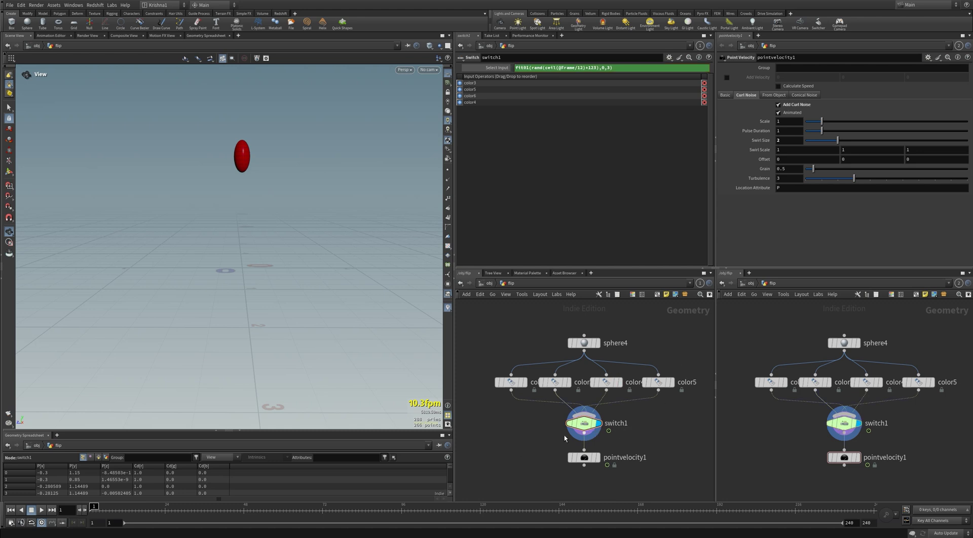
Examine the constant colour values of color6 and the three colour nodes beside it
drag(489, 401, 523, 349)
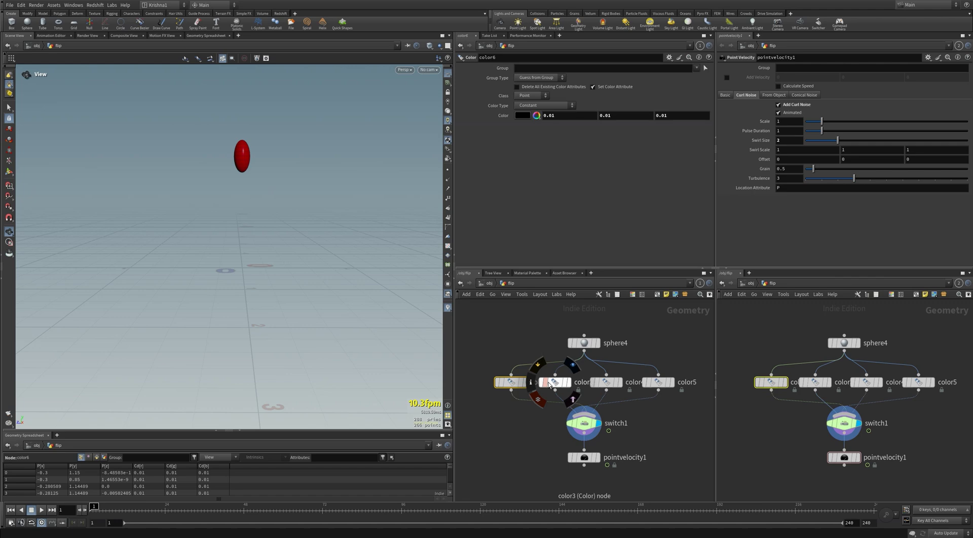
click(554, 383)
click(606, 382)
click(658, 383)
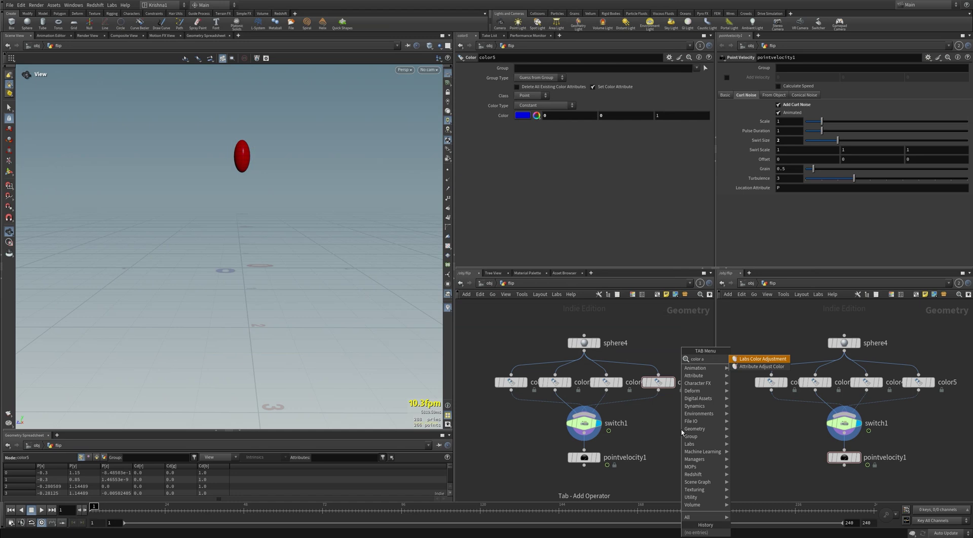
Try an Attribute Adjust Color node, check its Pattern Type options, and delete the node
key(Down)
key(Return)
click(682, 430)
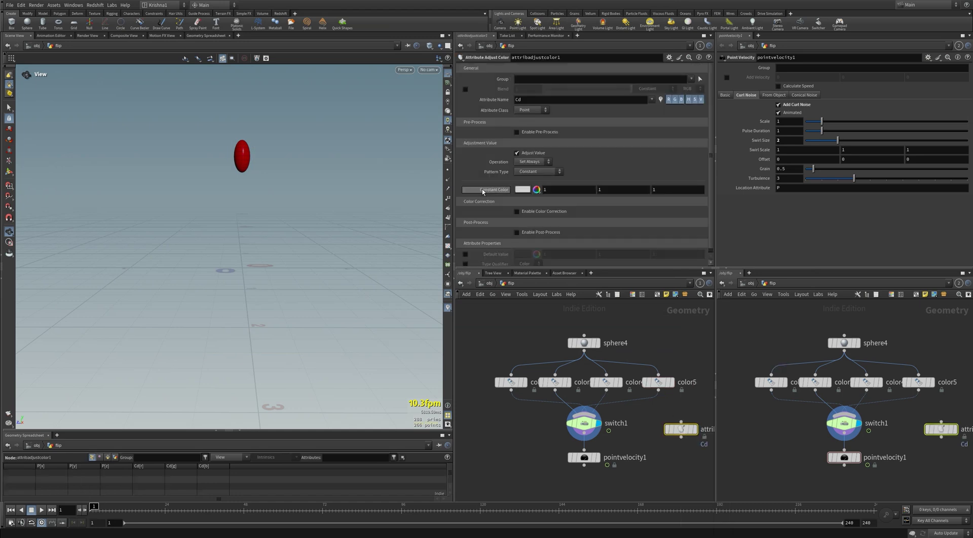
click(546, 174)
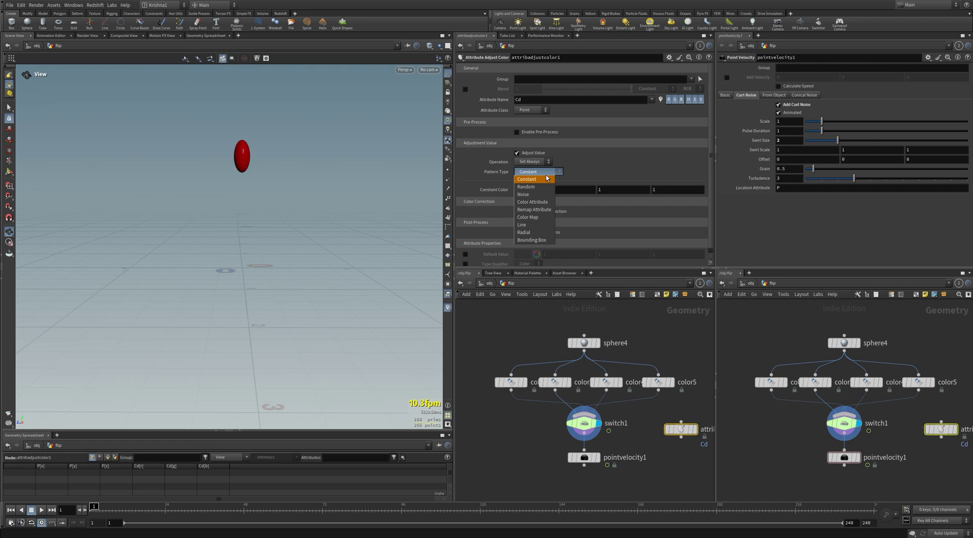
click(621, 168)
drag(686, 453, 668, 407)
key(Delete)
Display pointvelocity1, review its Basic and Curl Noise settings, and preview the animation from the first frame
click(599, 459)
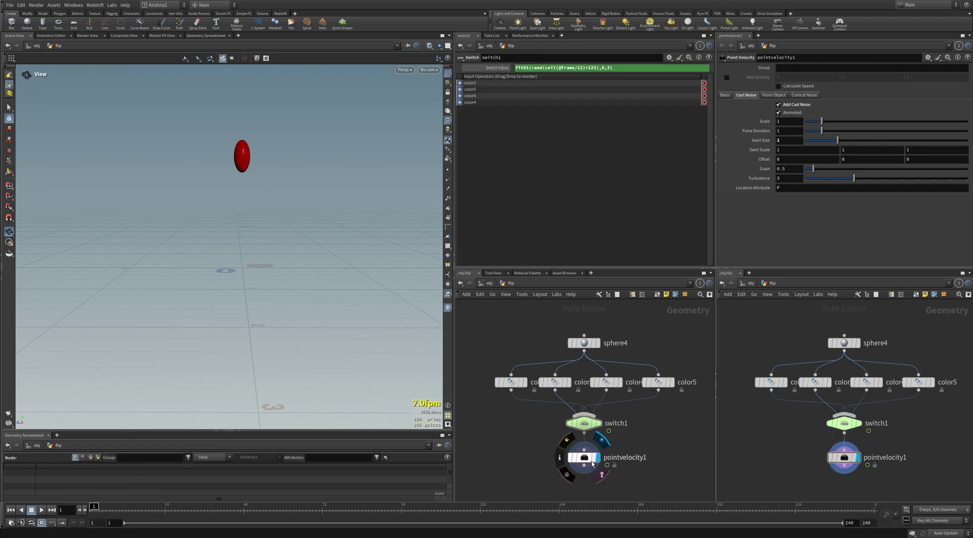
click(585, 462)
middle_drag(624, 447, 599, 403)
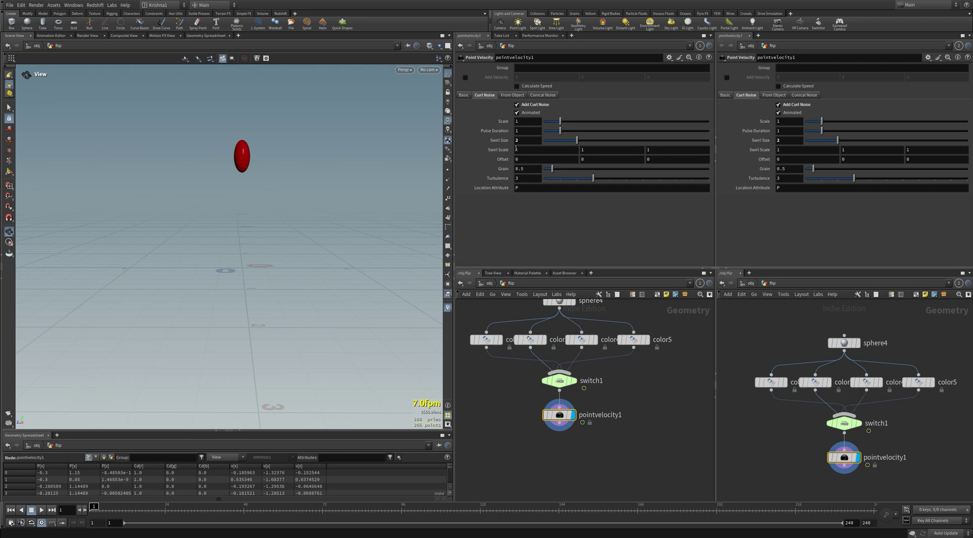
click(464, 96)
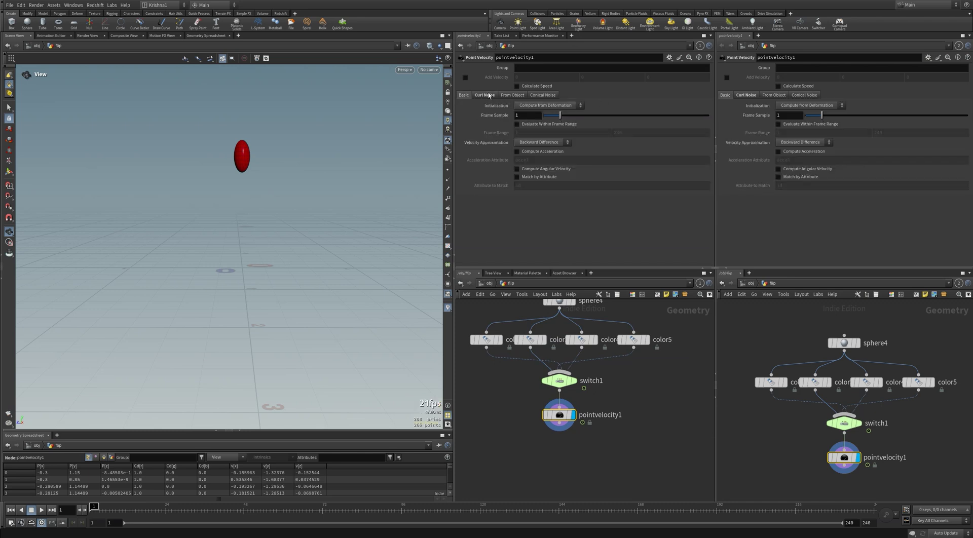
click(486, 95)
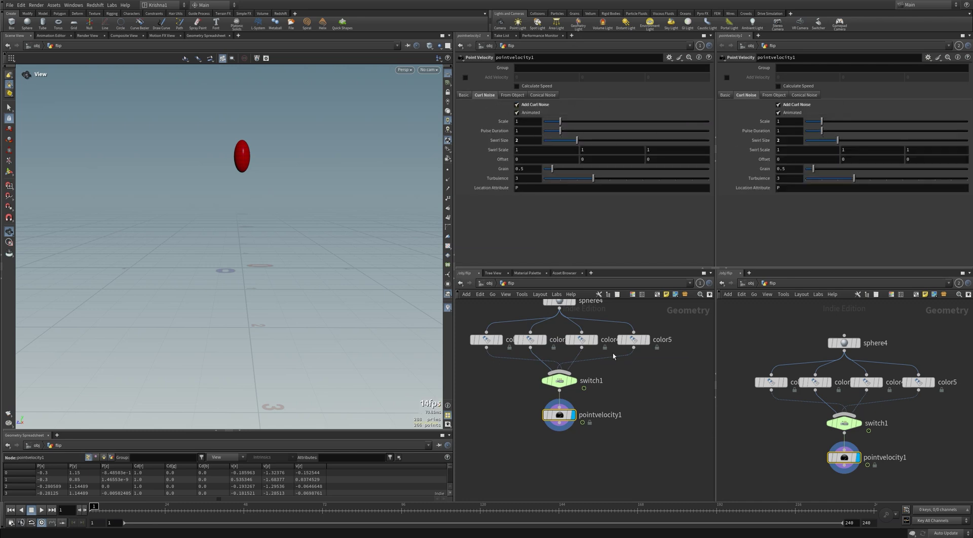
click(42, 511)
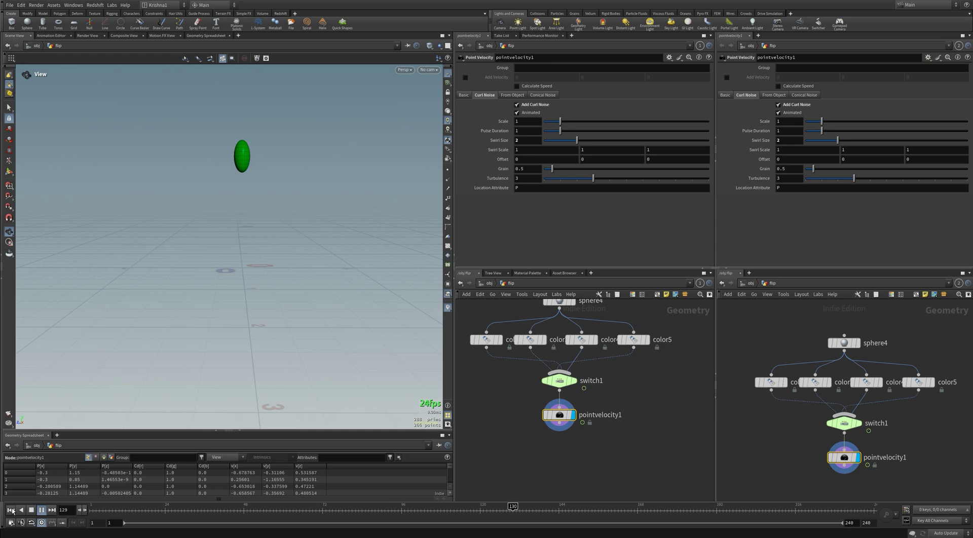
click(11, 511)
Add the FLIP Configure Flipr preset network beside the pointvelocity1 node
scroll(610, 403, down, 3)
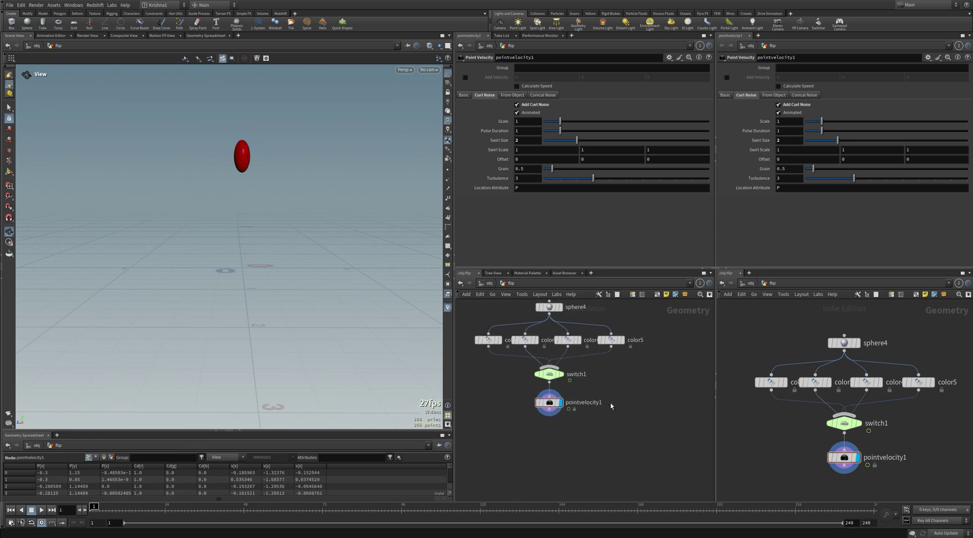
key(Tab)
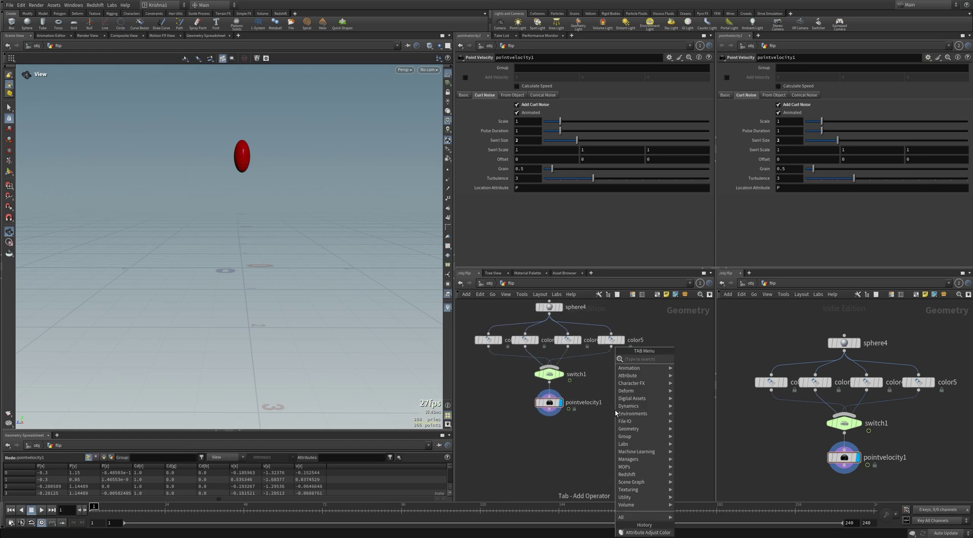
text(flip con)
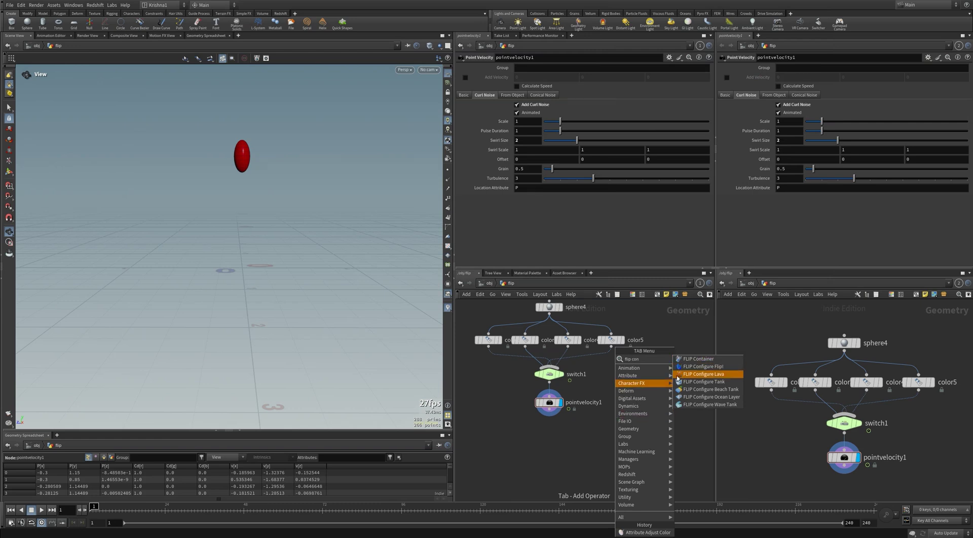
click(713, 367)
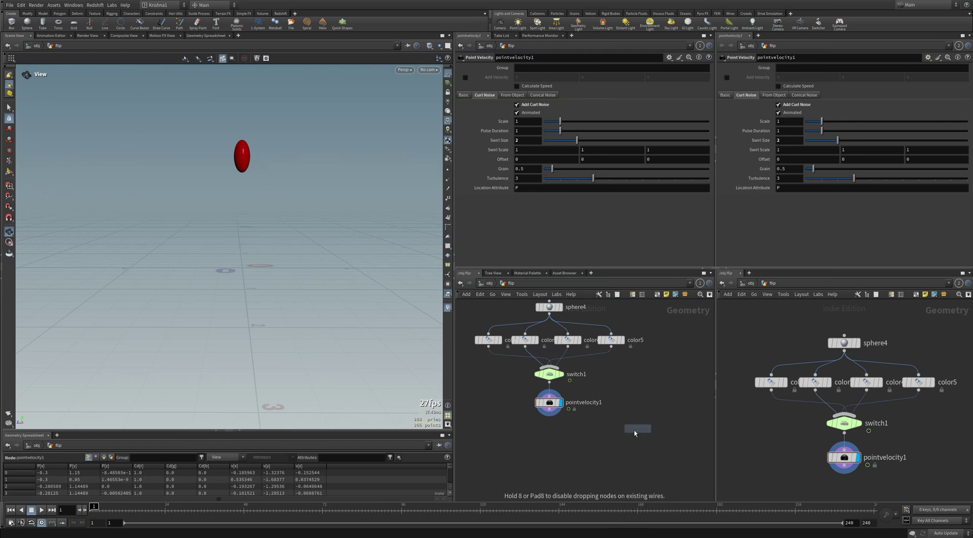
click(634, 431)
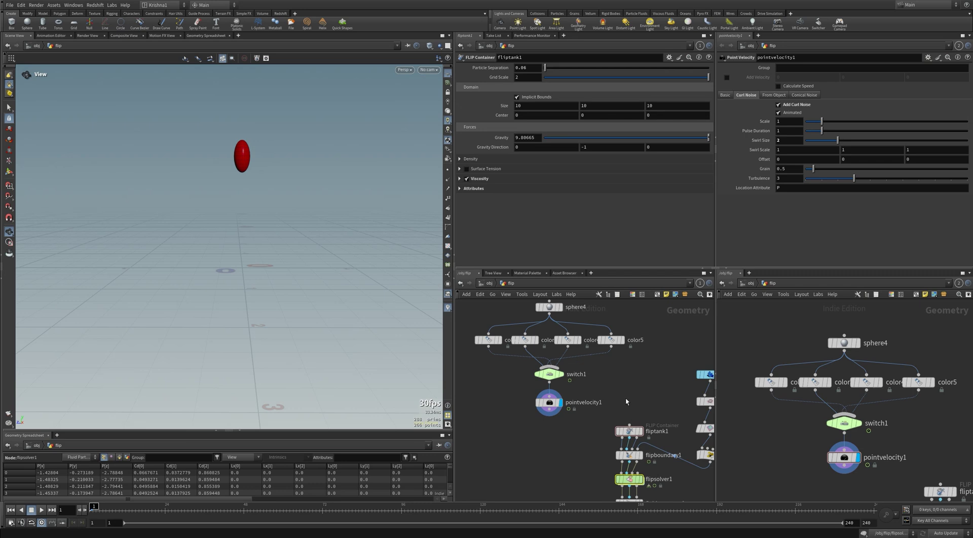
scroll(615, 383, down, 3)
middle_drag(621, 375, 573, 337)
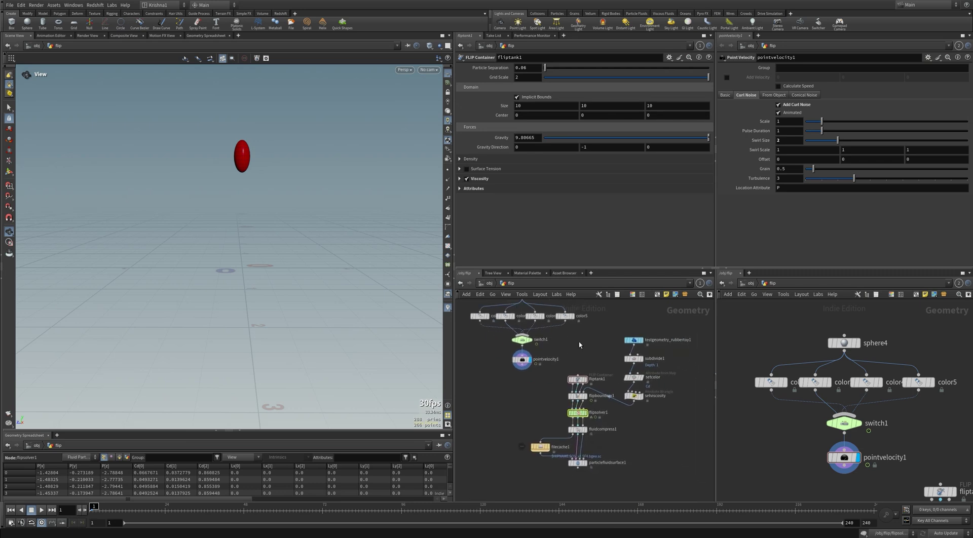
Review the preset's rubber toy source and examine the expression in its setviscosity wrangle
click(634, 340)
click(637, 396)
click(636, 397)
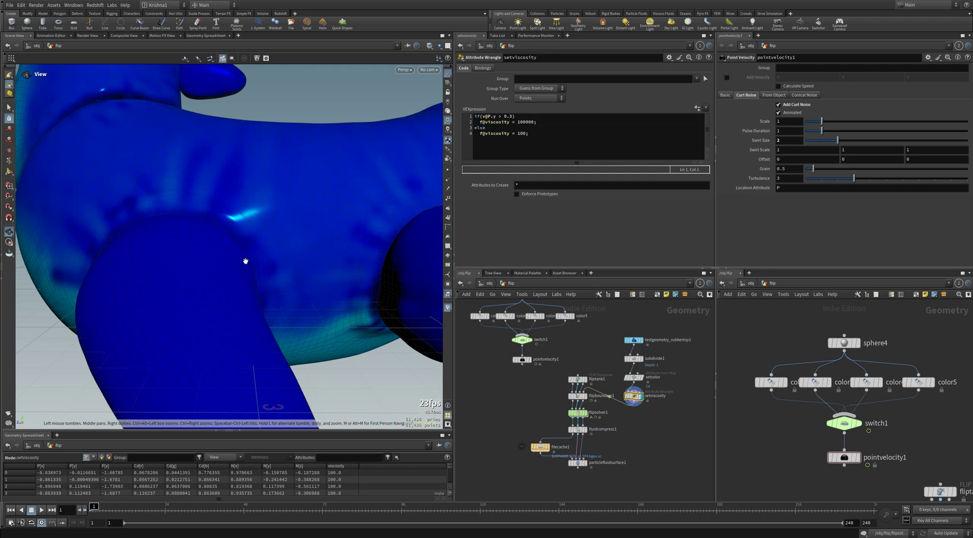
scroll(245, 260, down, 10)
Display flipsolver1, preview the preset's rubber toy simulation, and return to the first frame
click(586, 414)
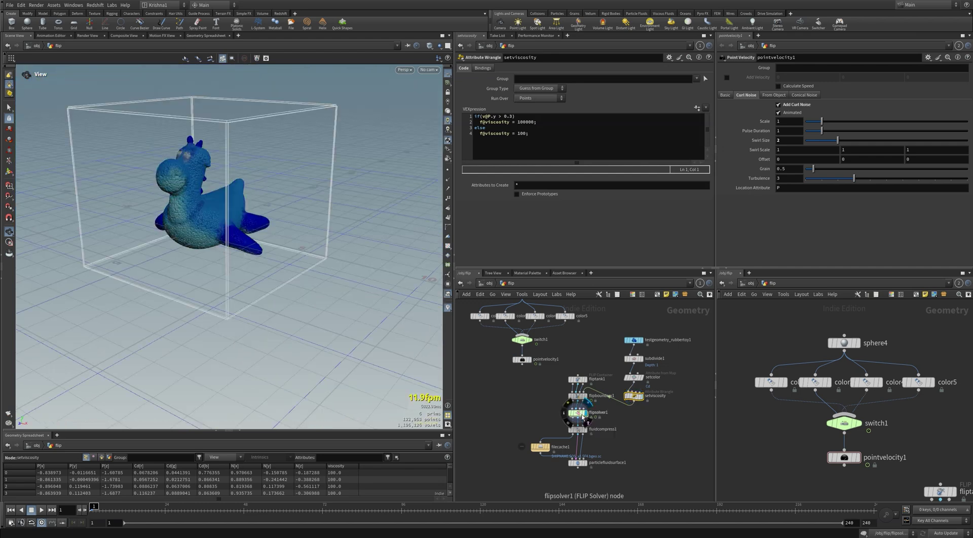
click(578, 413)
click(41, 511)
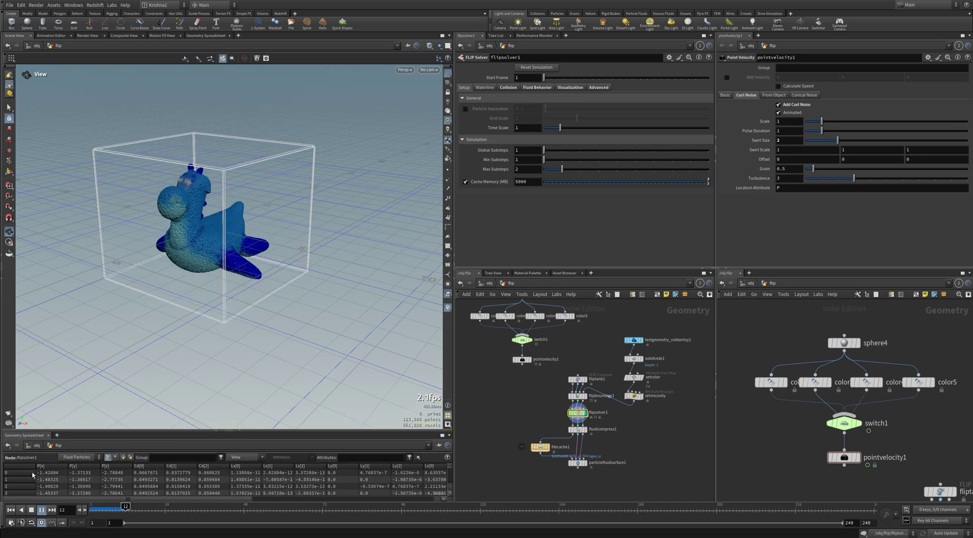
key(ctrl+Up)
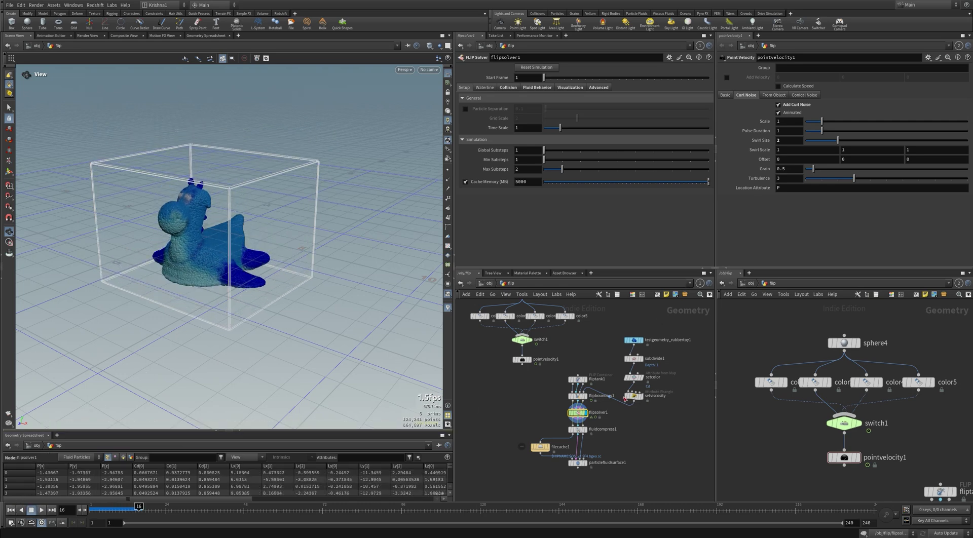
Disconnect setviscosity from flipboundary1 and connect pointvelocity1 to that input as the new source
key(y)
drag(623, 394, 619, 421)
click(585, 393)
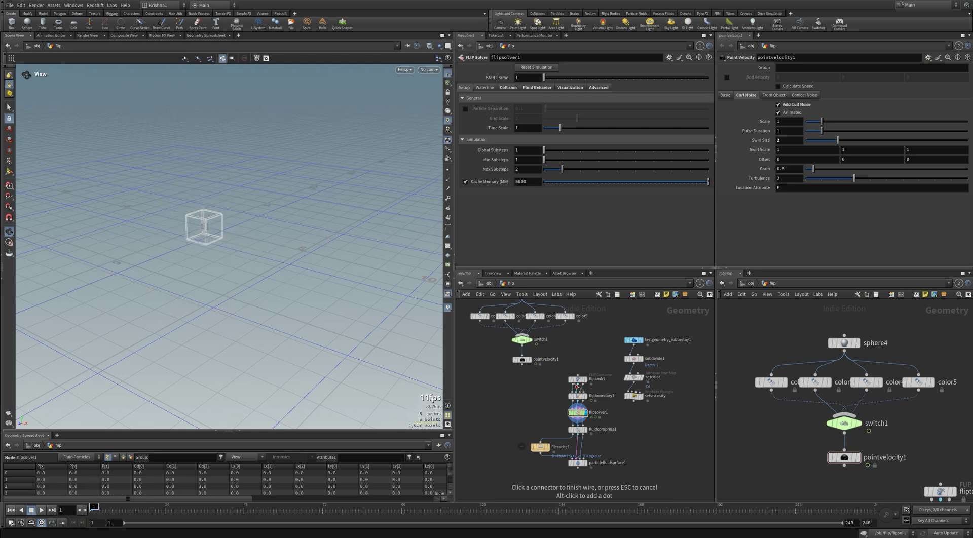
click(524, 366)
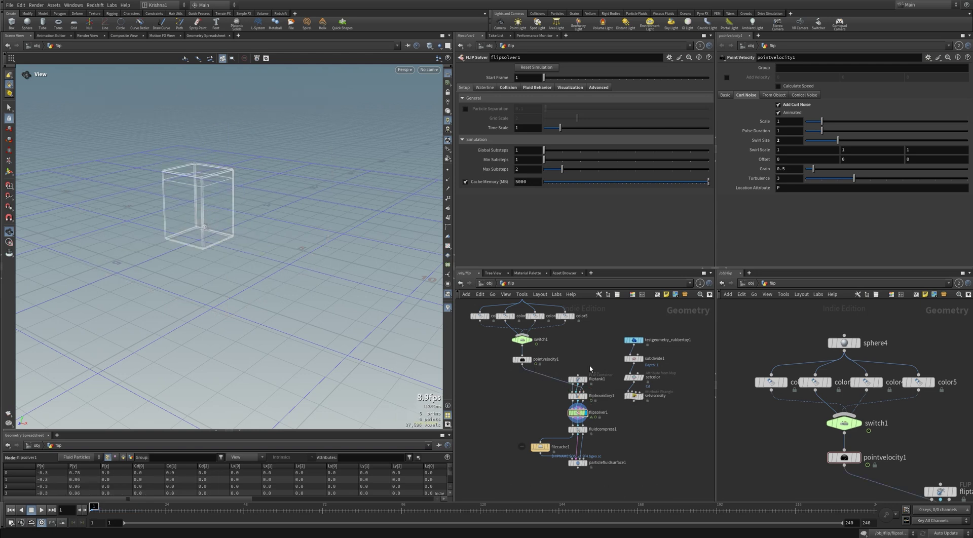
Move the FLIP node chain beside pointvelocity1 and delete the unused rubber toy branch from testgeometry_rubbertoy1 to setviscosity
drag(590, 367, 548, 490)
drag(578, 380, 480, 363)
middle_drag(596, 429, 655, 433)
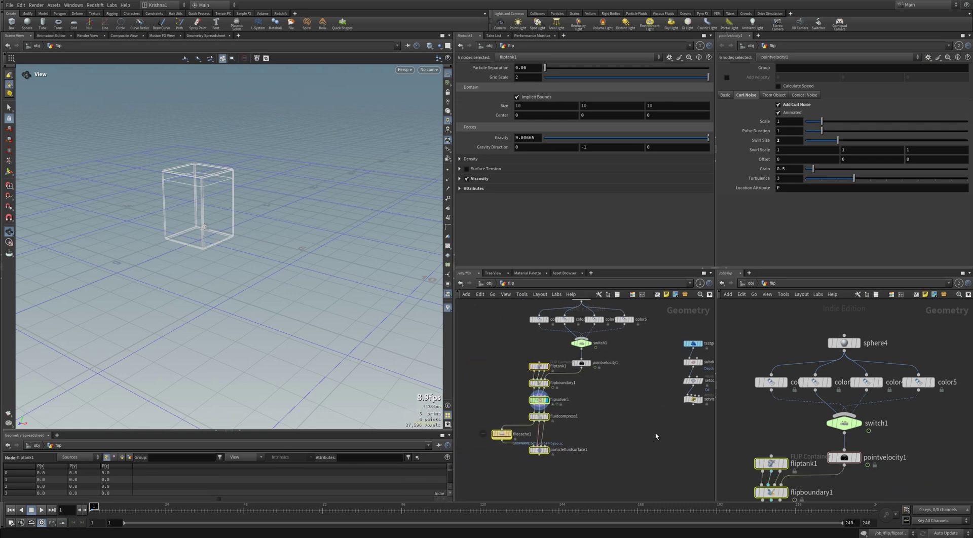
drag(688, 422, 717, 338)
key(Delete)
middle_drag(600, 428, 617, 433)
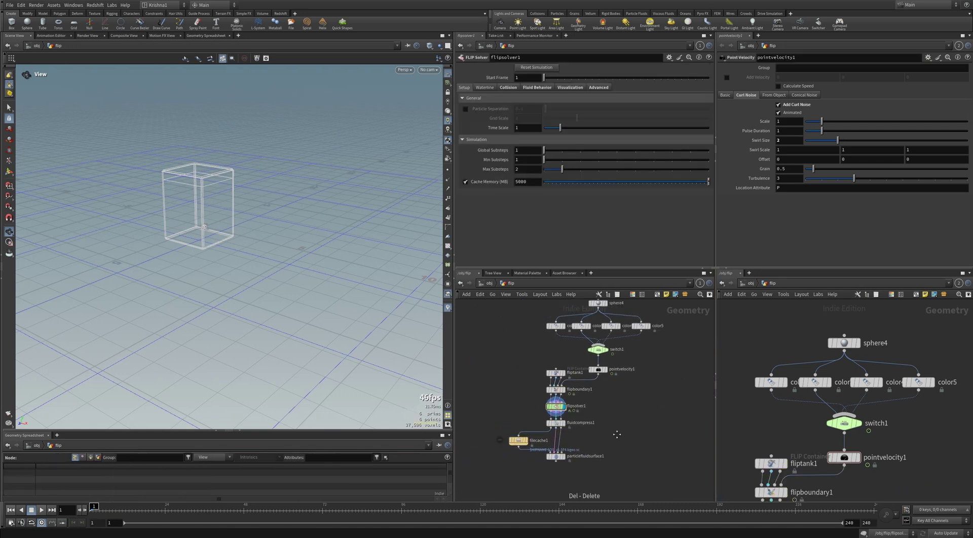
Show pointvelocity1 as a template alongside flipsolver1's output and preview the simulation from the first frame
scroll(585, 405, up, 2)
drag(488, 409, 558, 408)
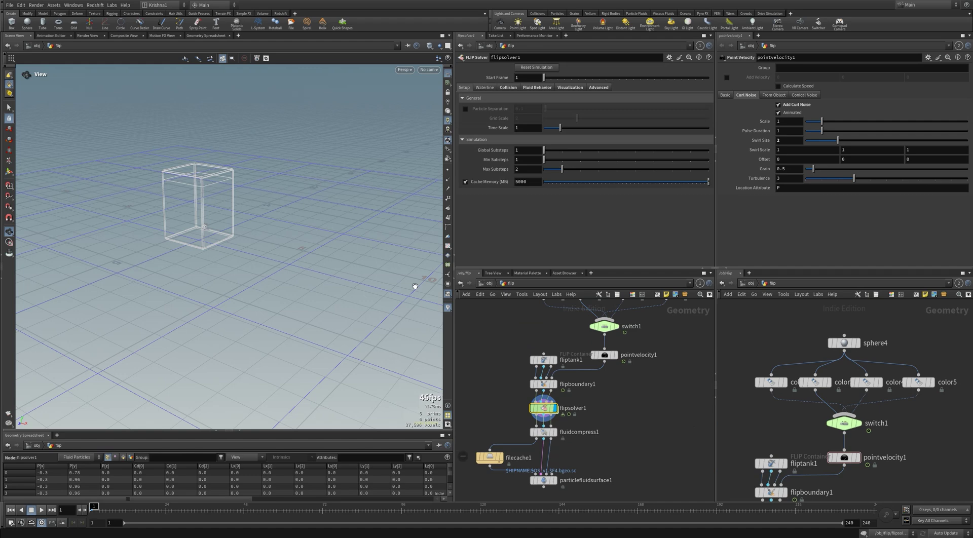
scroll(340, 226, down, 3)
drag(300, 215, 344, 206)
drag(264, 217, 237, 227)
scroll(237, 227, up, 5)
scroll(578, 370, down, 2)
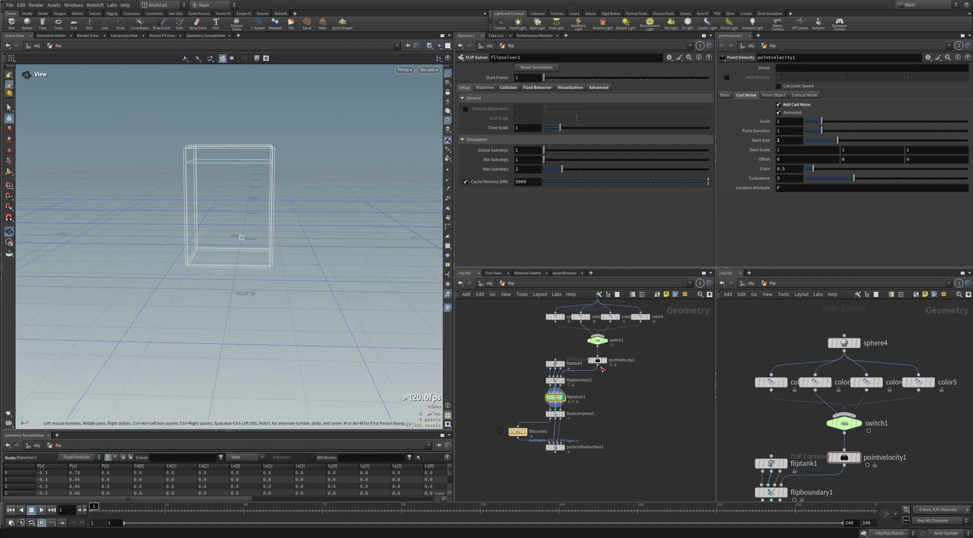
click(611, 371)
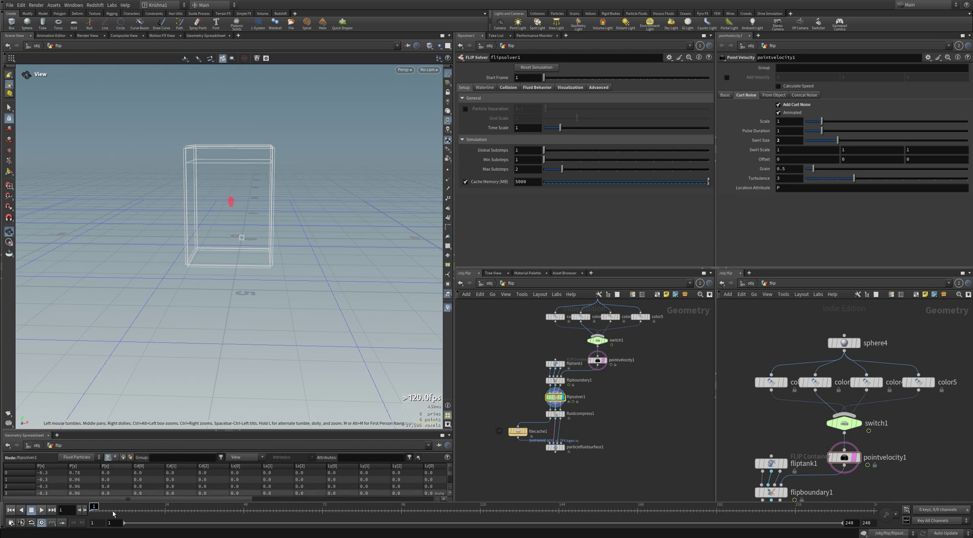
click(40, 510)
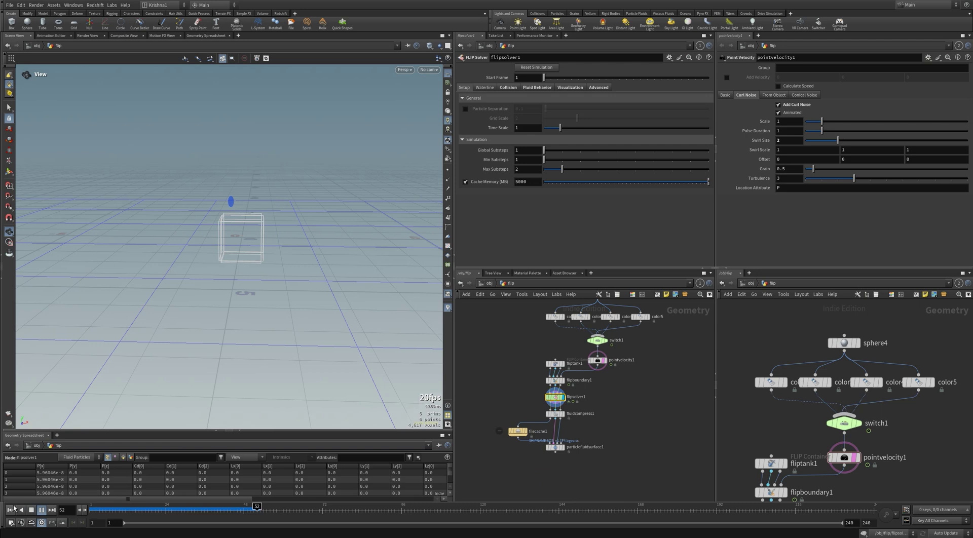
key(ctrl+Up)
Set the Particle Separation of the fliptank1 container to 0.01
drag(505, 344, 563, 373)
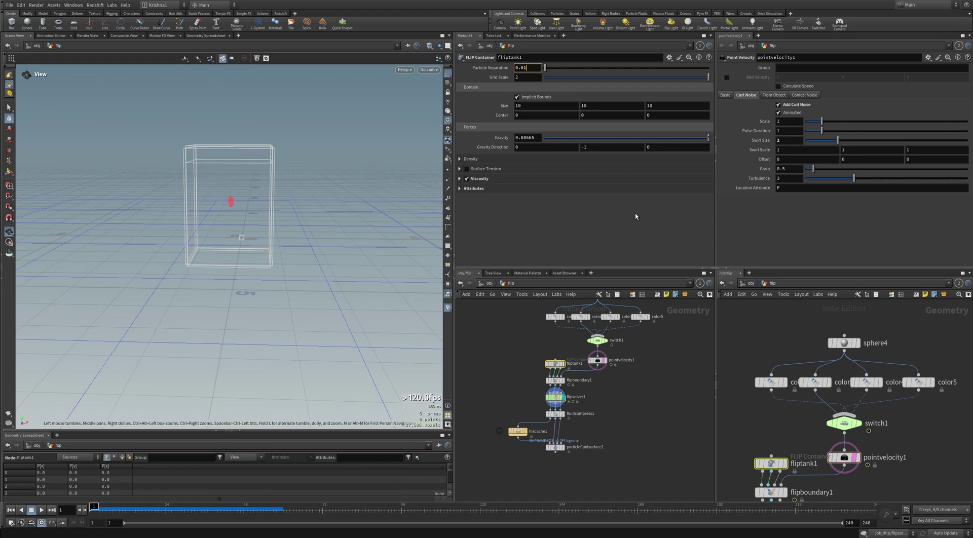
key(Return)
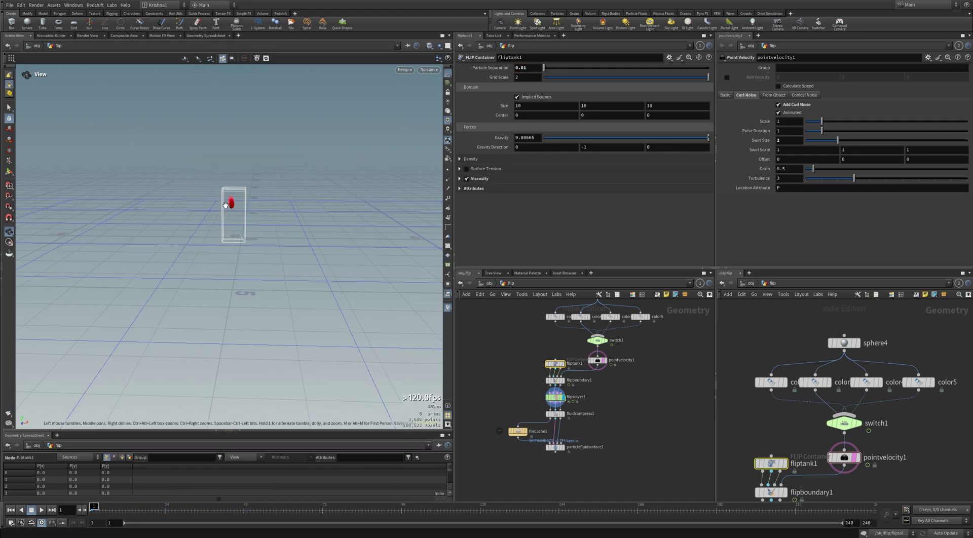
Turn off Points as Spheres in the visualization settings of flipsolver1
scroll(225, 204, up, 5)
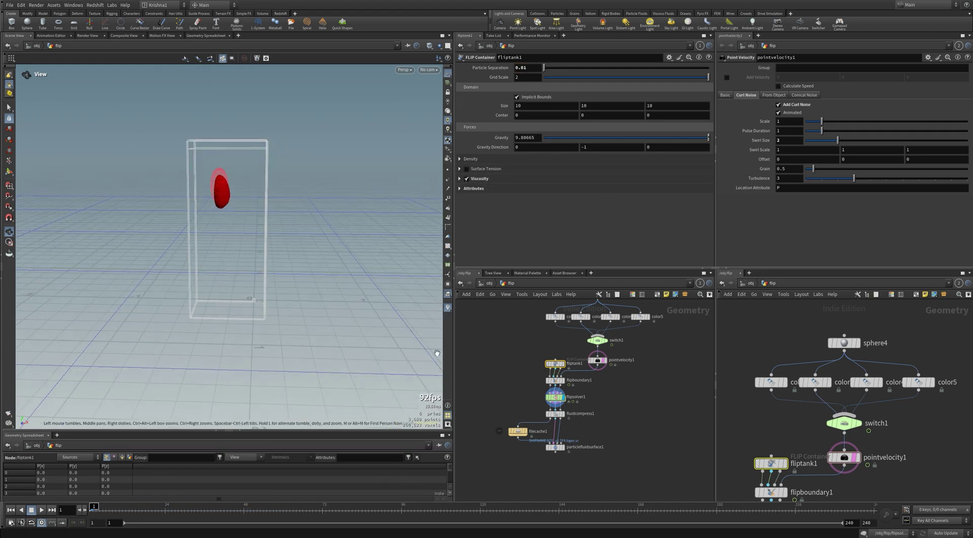
scroll(226, 180, up, 3)
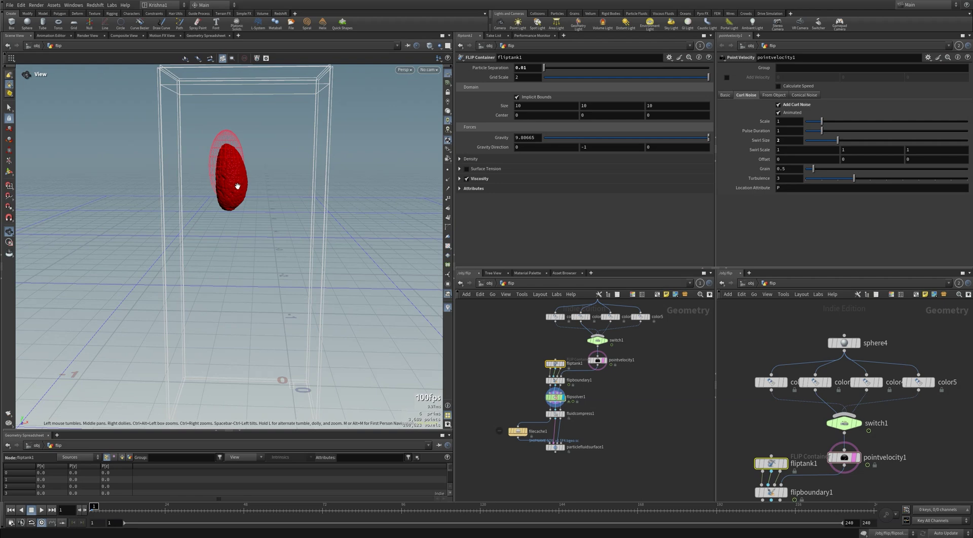
scroll(237, 179, up, 4)
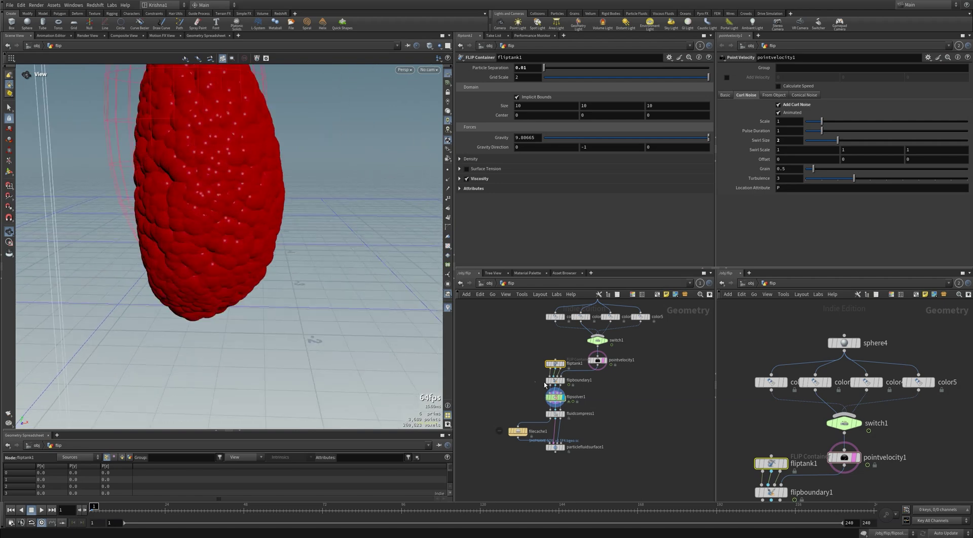
click(552, 397)
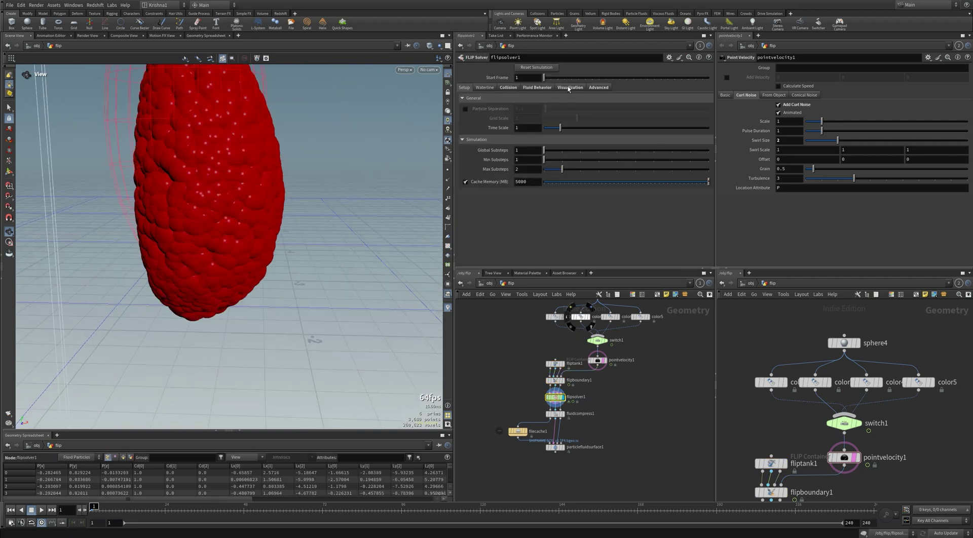
click(569, 87)
click(517, 116)
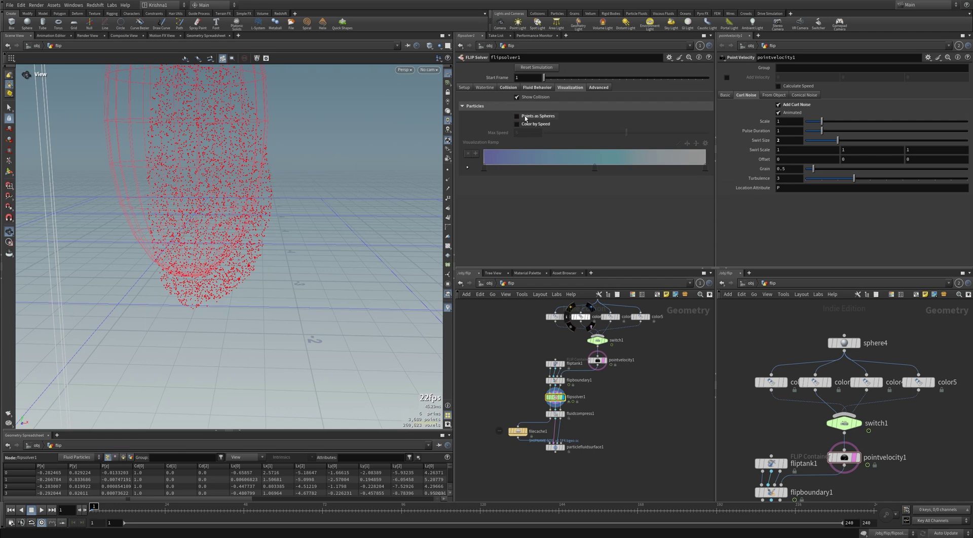
scroll(263, 178, down, 5)
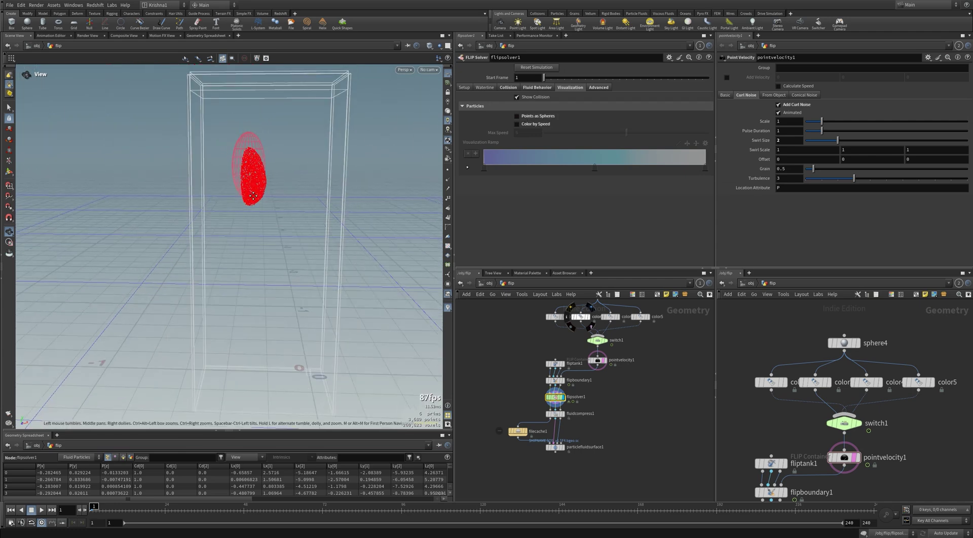
Set the viewport background's color scheme to Dark in the display options
drag(253, 195, 242, 196)
key(d)
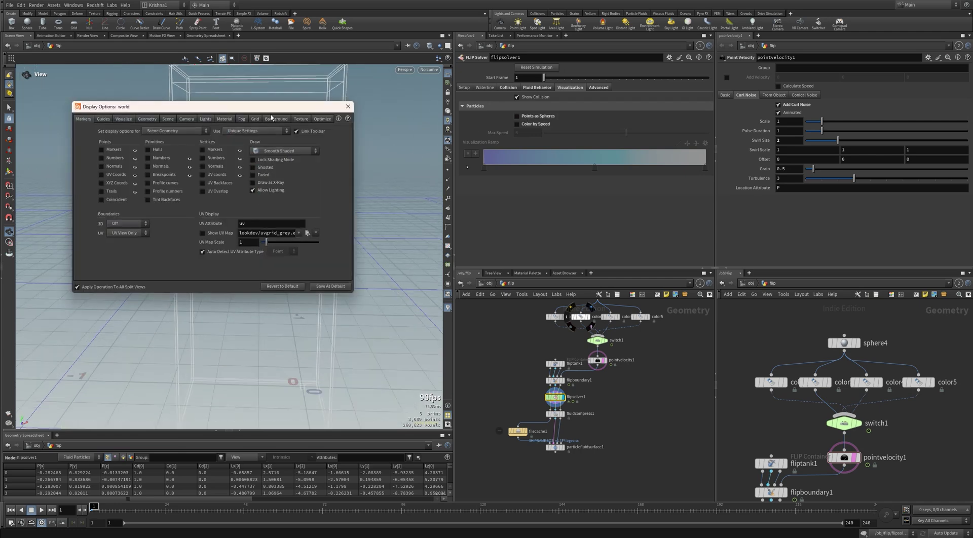
click(276, 118)
click(136, 131)
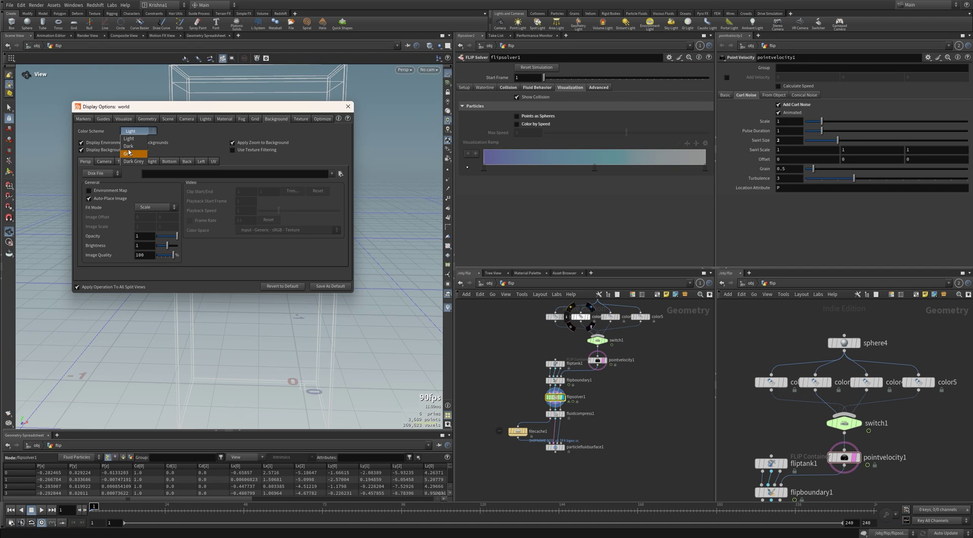
click(130, 146)
click(347, 106)
scroll(235, 220, down, 3)
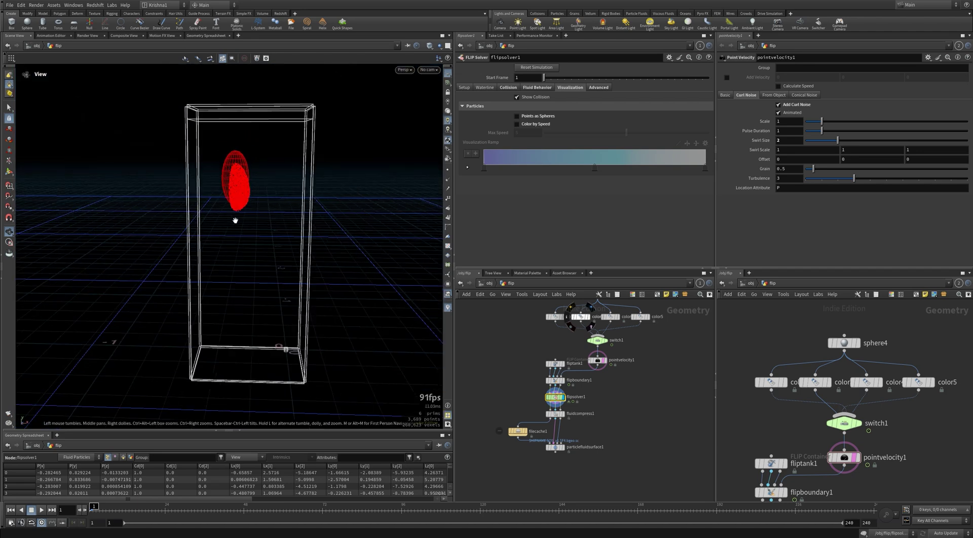
Turn off the template display of pointvelocity1 so only the output of flipsolver1 is drawn
drag(236, 221, 246, 212)
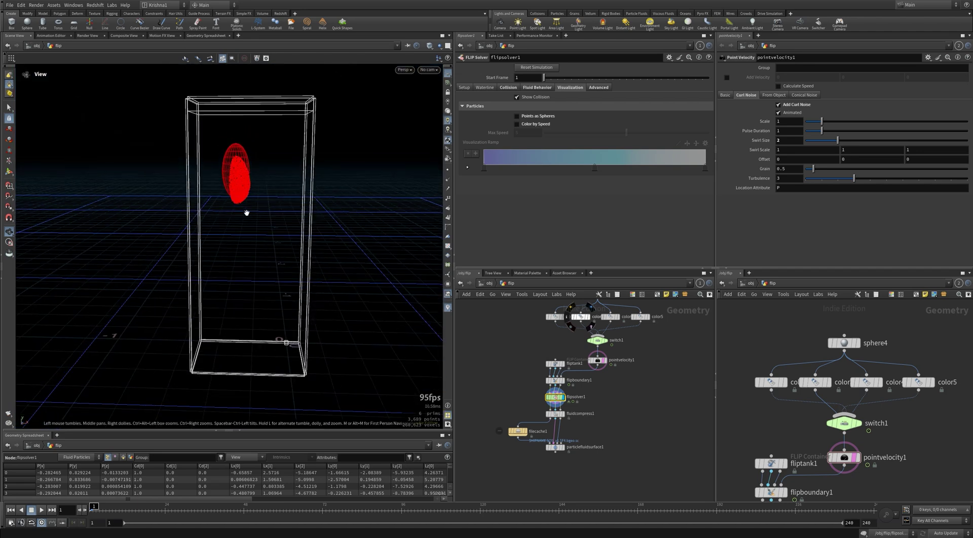
click(609, 369)
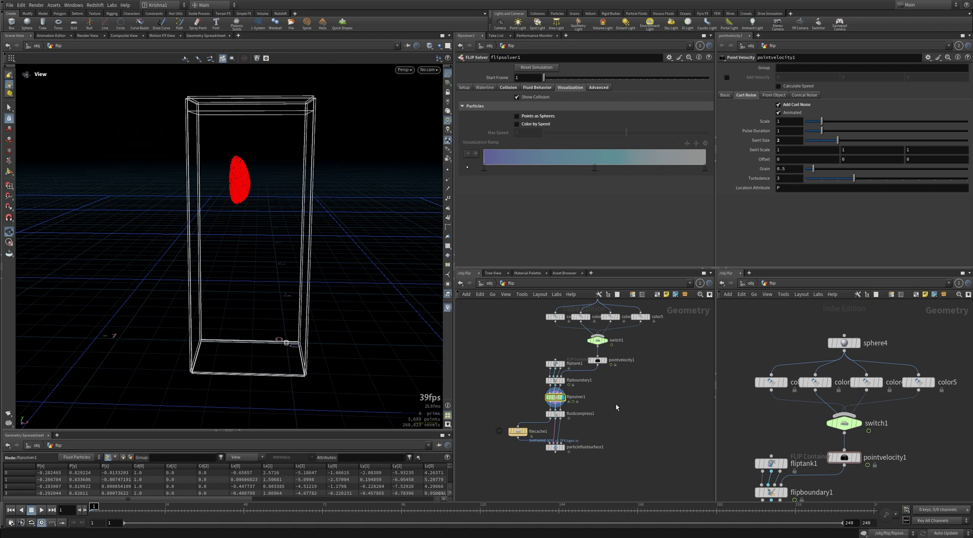
middle_drag(544, 436, 544, 428)
right_drag(346, 221, 204, 272)
middle_drag(204, 271, 163, 247)
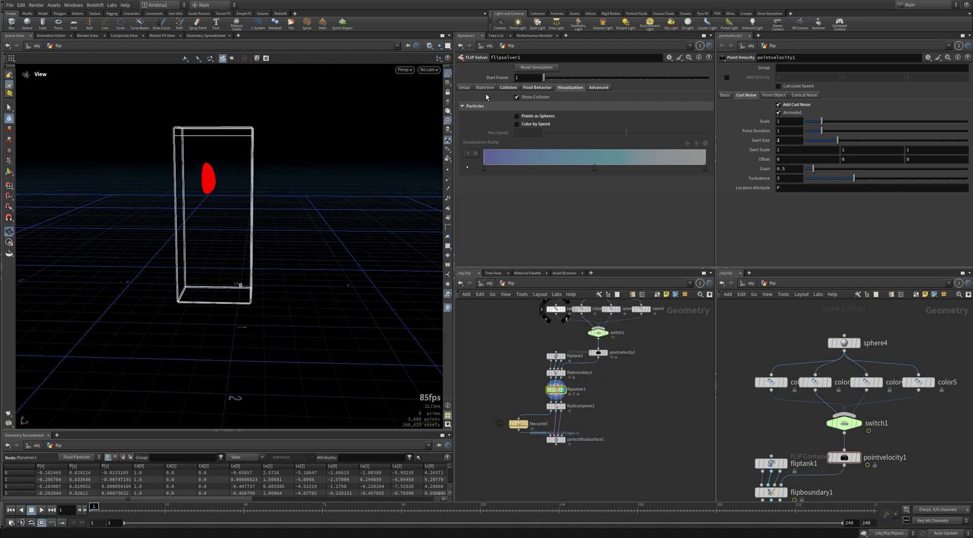
Show the Collision settings of flipsolver1 and play the simulation from the first frame to frame 21
click(508, 87)
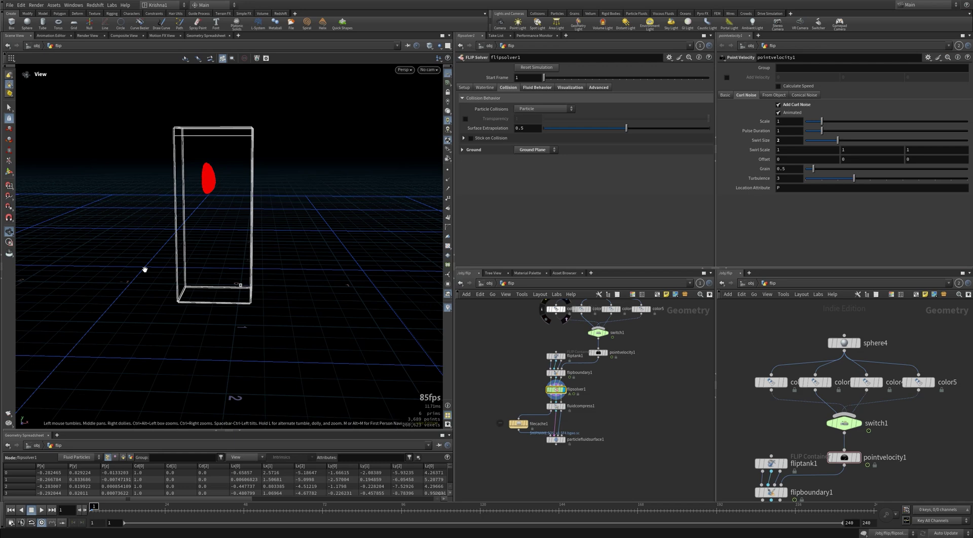
right_drag(144, 271, 126, 472)
middle_drag(127, 471, 152, 441)
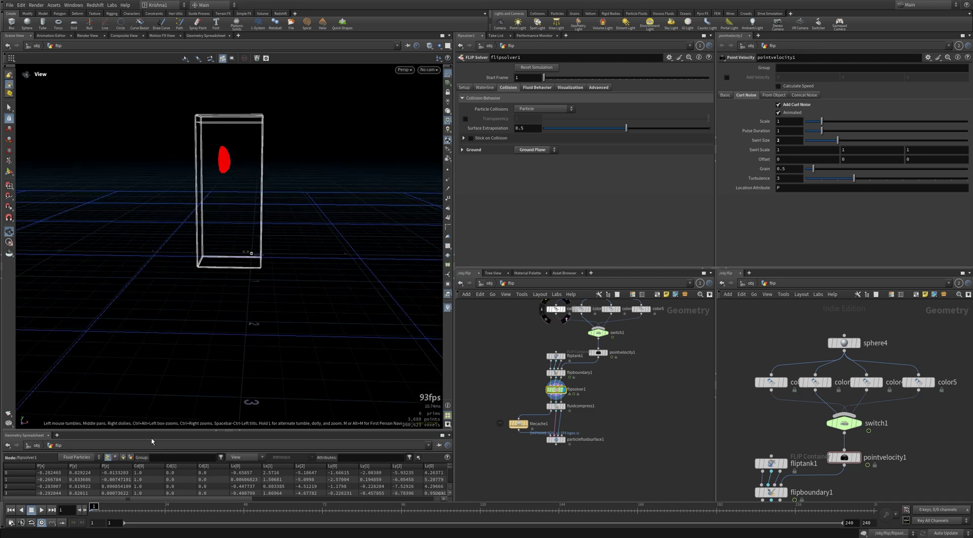
click(44, 511)
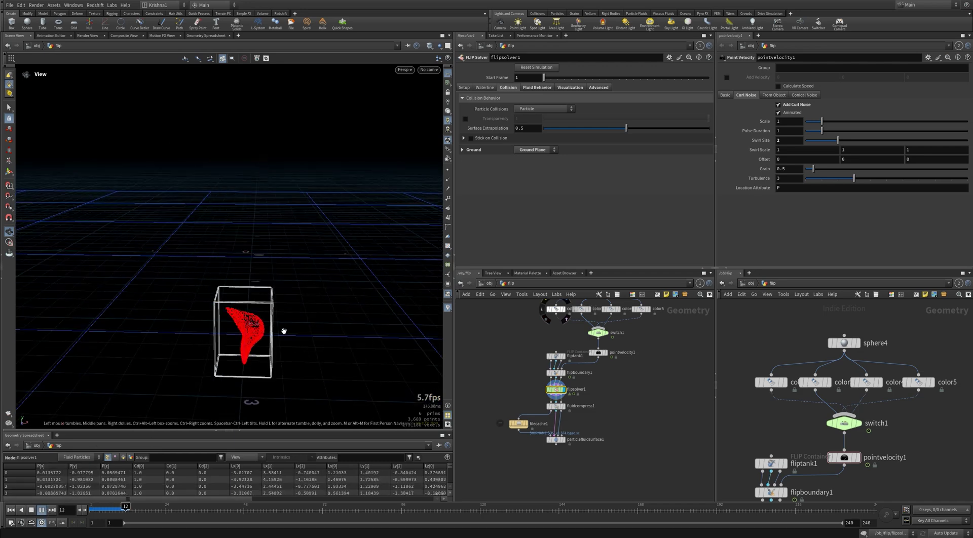
click(42, 510)
Examine the fallen particles up close, play a few more frames of the simulation and return to the first frame
right_drag(259, 216, 254, 241)
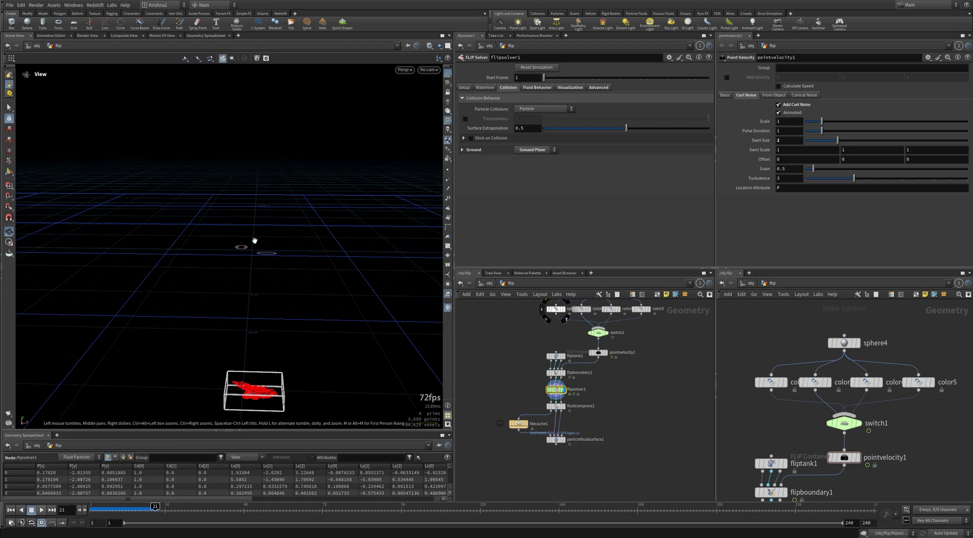
scroll(255, 241, down, 3)
drag(257, 236, 265, 285)
scroll(245, 314, up, 5)
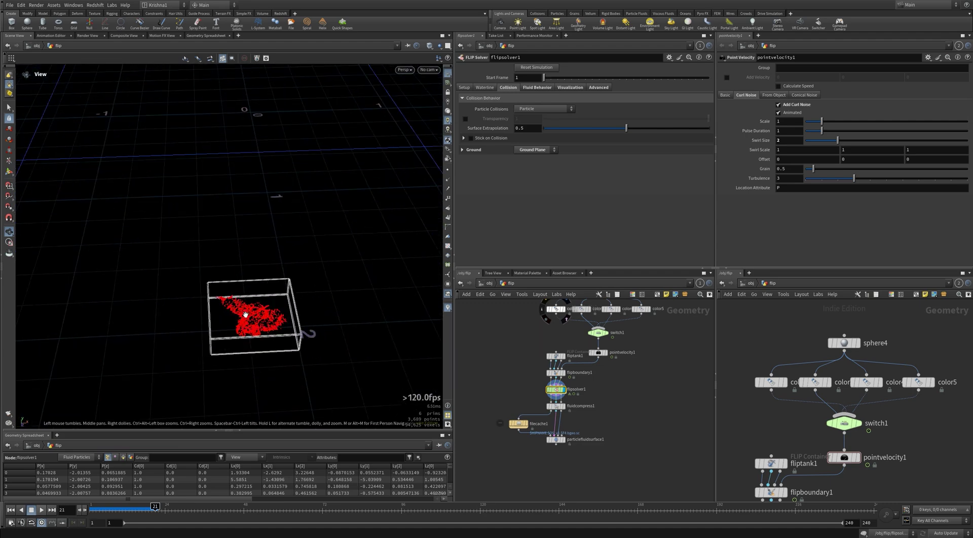
drag(245, 315, 260, 297)
click(40, 510)
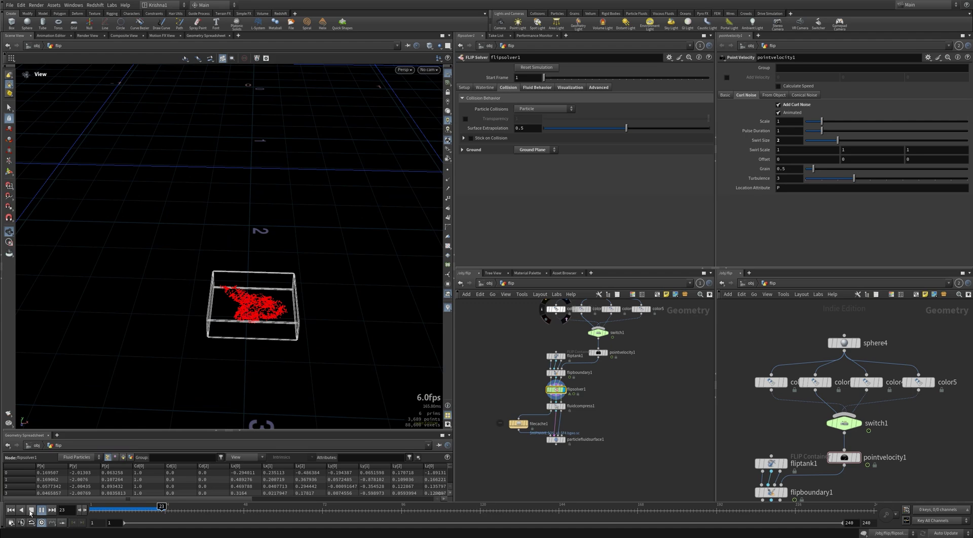
click(31, 512)
click(11, 513)
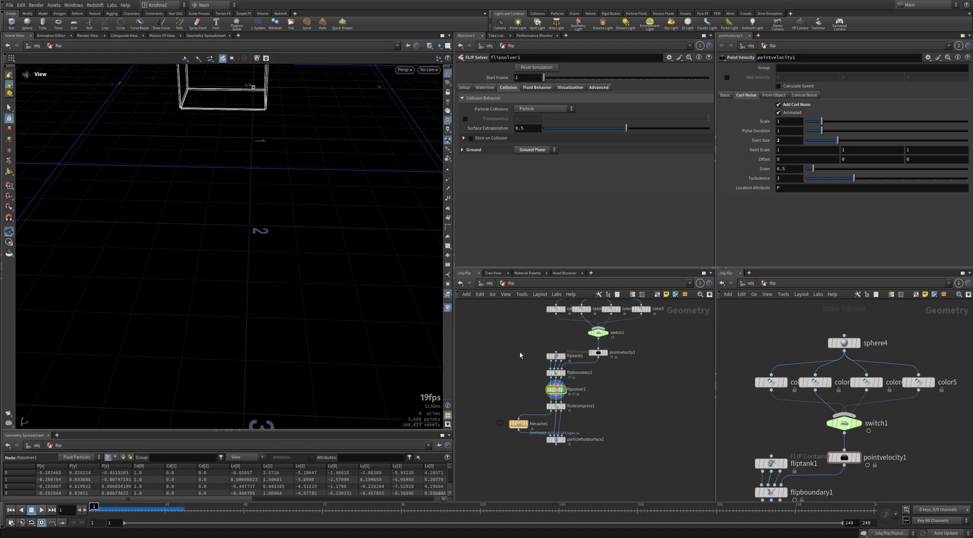
Replay the simulation to frame 21 with the whole fall in view, and rewind to the first frame
scroll(356, 333, down, 2)
middle_drag(339, 301, 308, 364)
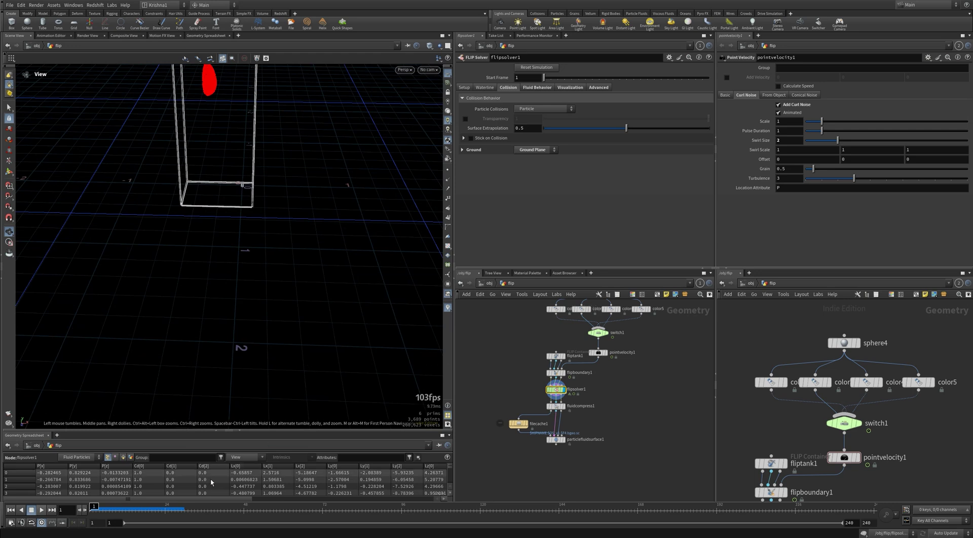
click(41, 511)
click(31, 511)
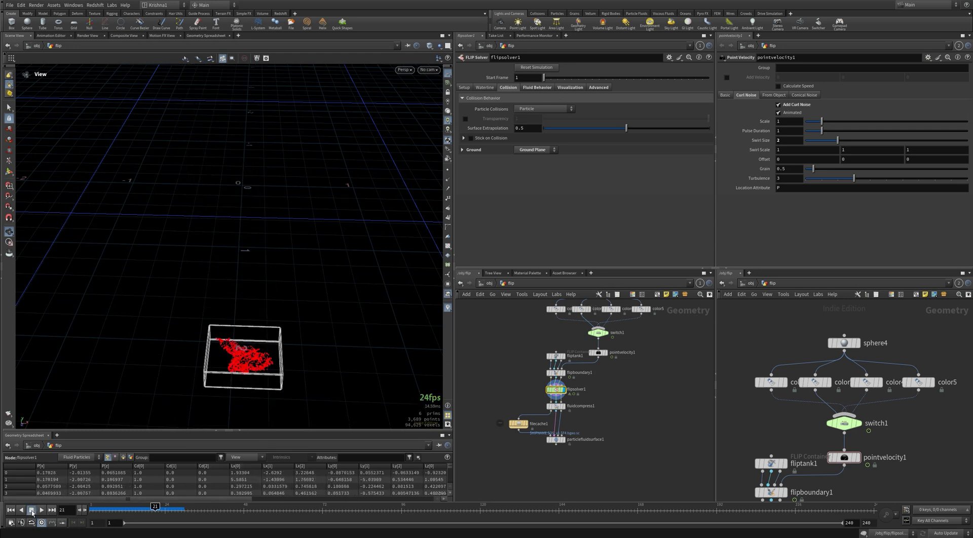
click(11, 511)
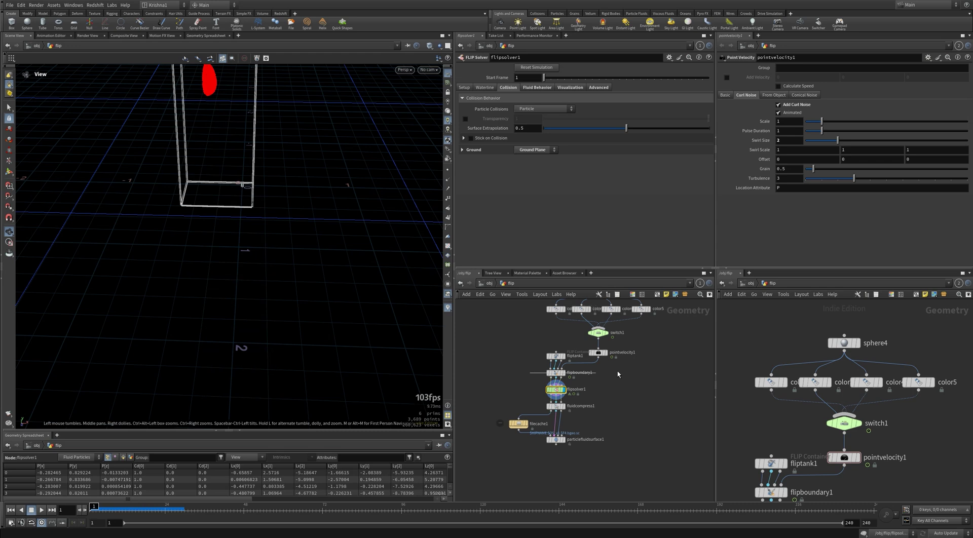
Delete the $F==1 expression from the Activation of flipboundary1, preview the continuous emission and return to the first frame
click(555, 373)
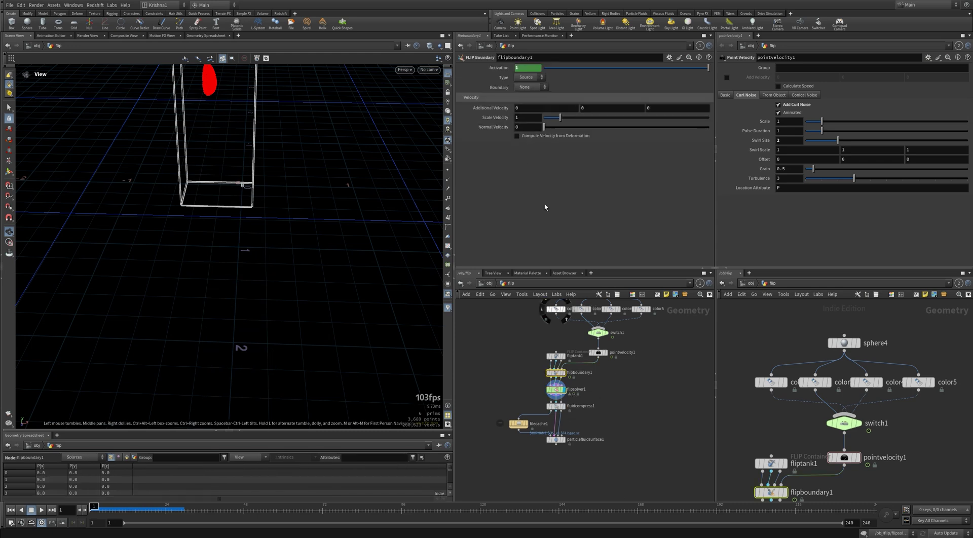
ctrl+shift+click(508, 70)
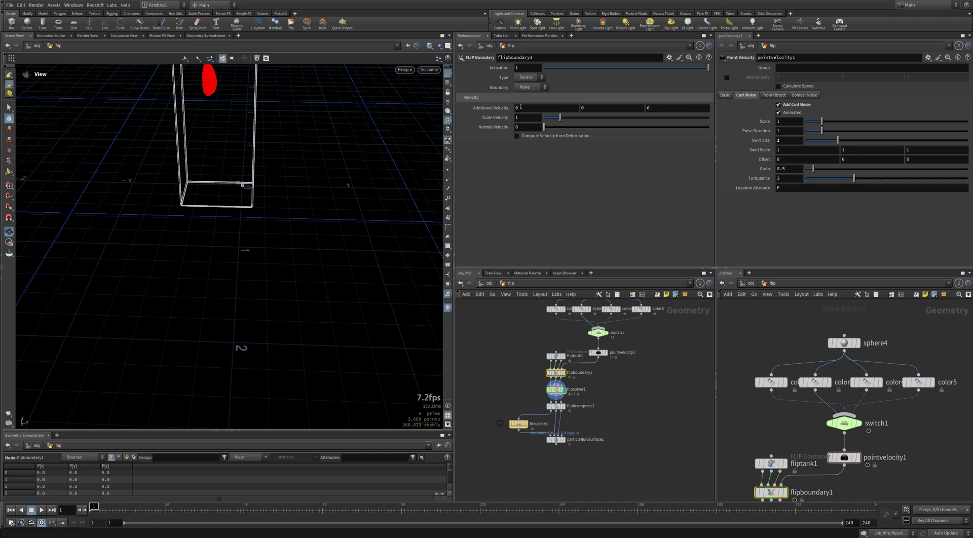
key(ctrl+z)
click(495, 68)
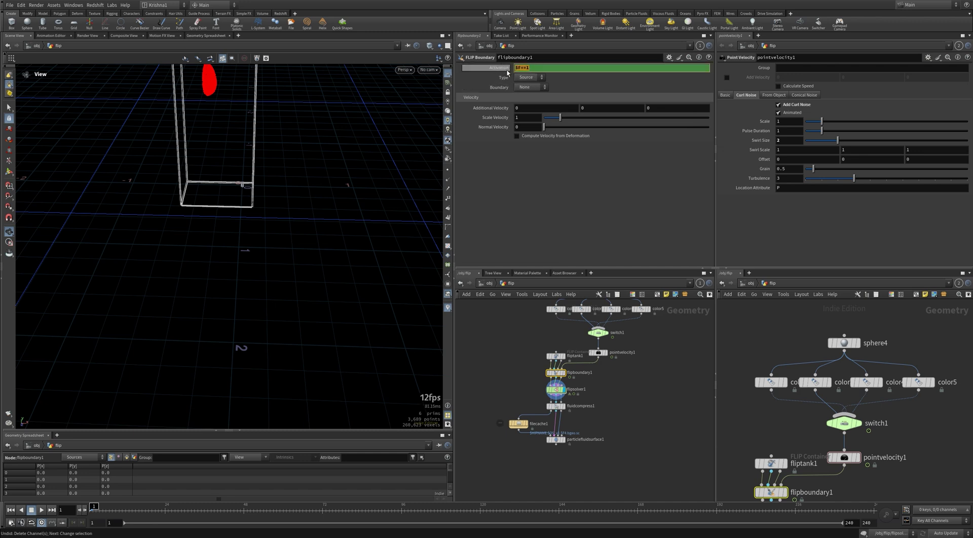
click(507, 70)
ctrl+shift+click(505, 71)
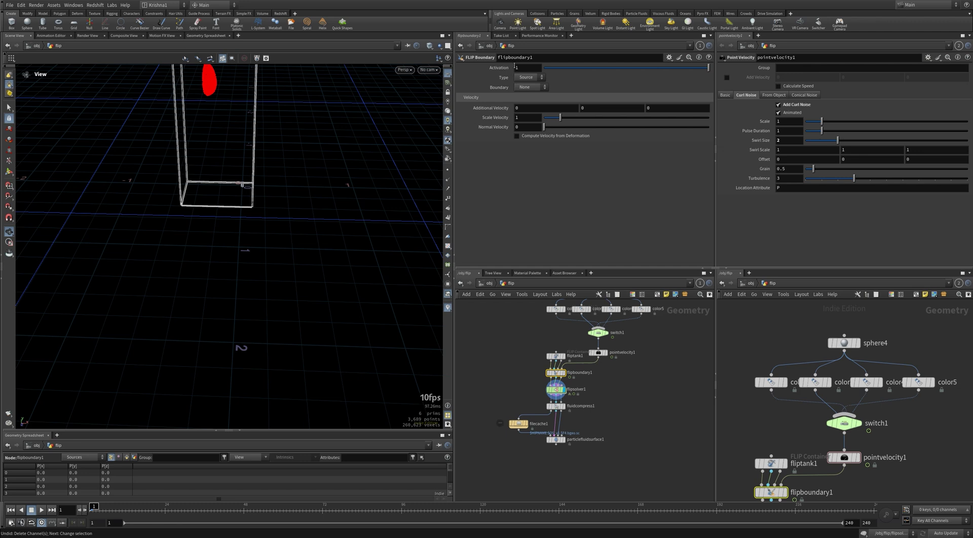
click(41, 511)
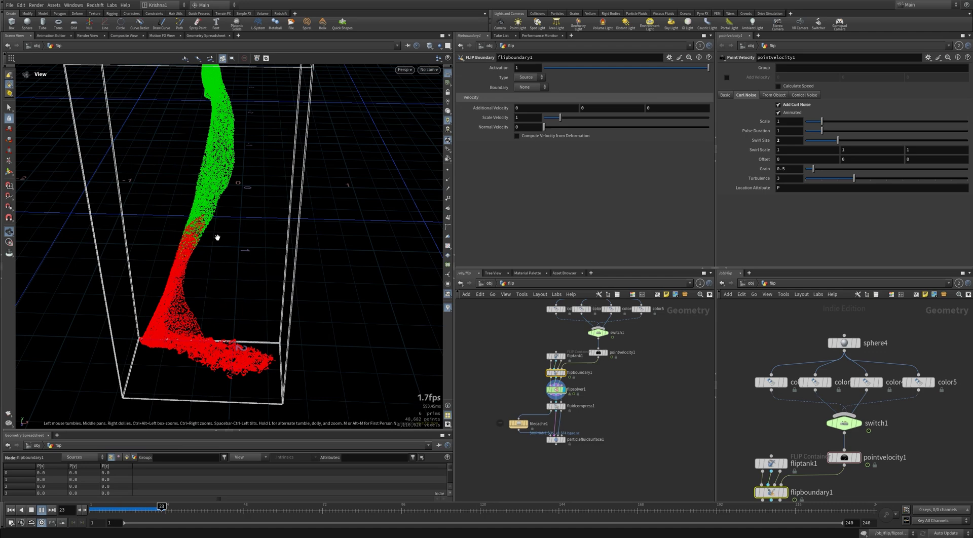
click(8, 513)
Lower the emitter by setting the Center Y of sphere4 to 0.5
scroll(537, 341, down, 3)
middle_drag(537, 342, 528, 355)
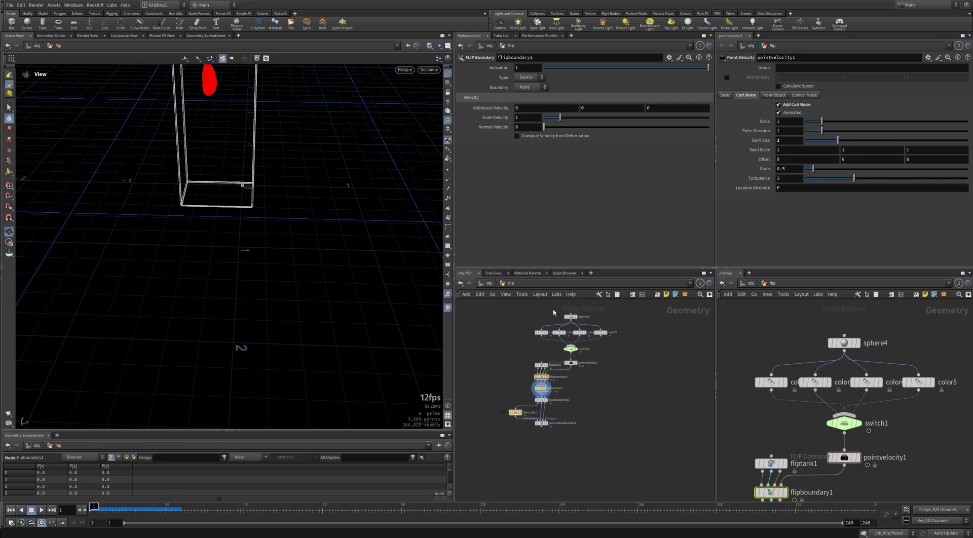
click(572, 316)
click(604, 100)
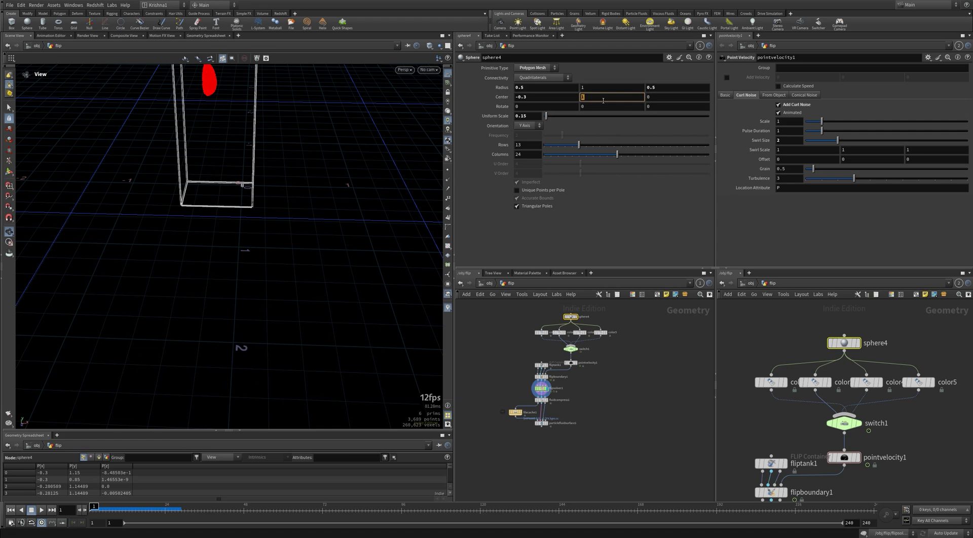
text(0.5)
key(Return)
right_drag(284, 202, 243, 204)
middle_drag(243, 204, 277, 227)
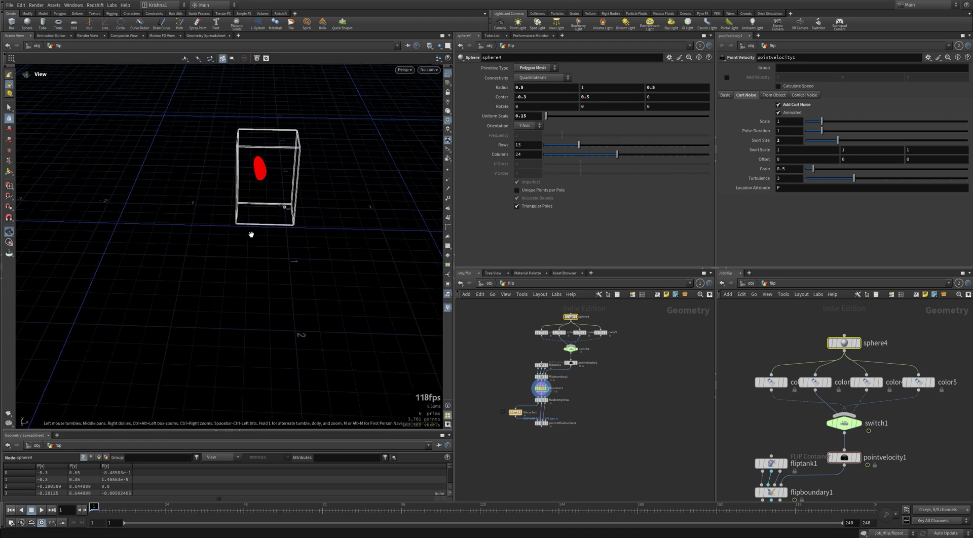
Play the simulation with the lowered emitter and examine how the coloured streams spread over the ground up to frame 120
right_drag(251, 235, 279, 233)
drag(278, 233, 276, 217)
right_drag(276, 217, 272, 212)
key(Up)
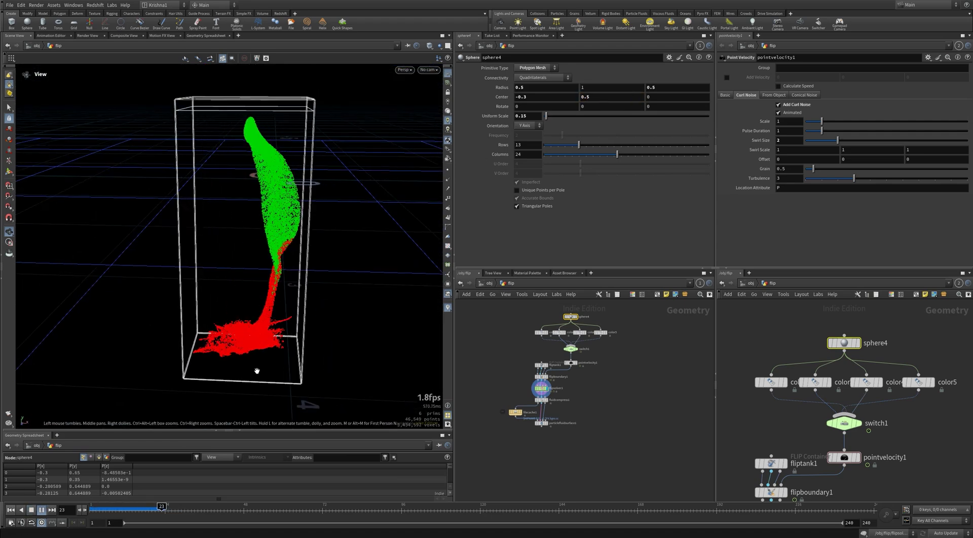
drag(254, 218, 256, 263)
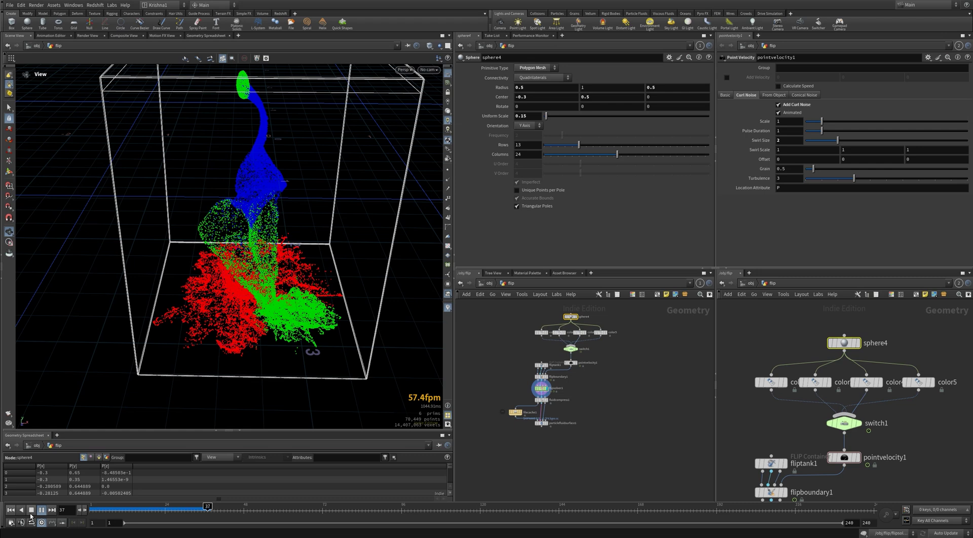
click(31, 513)
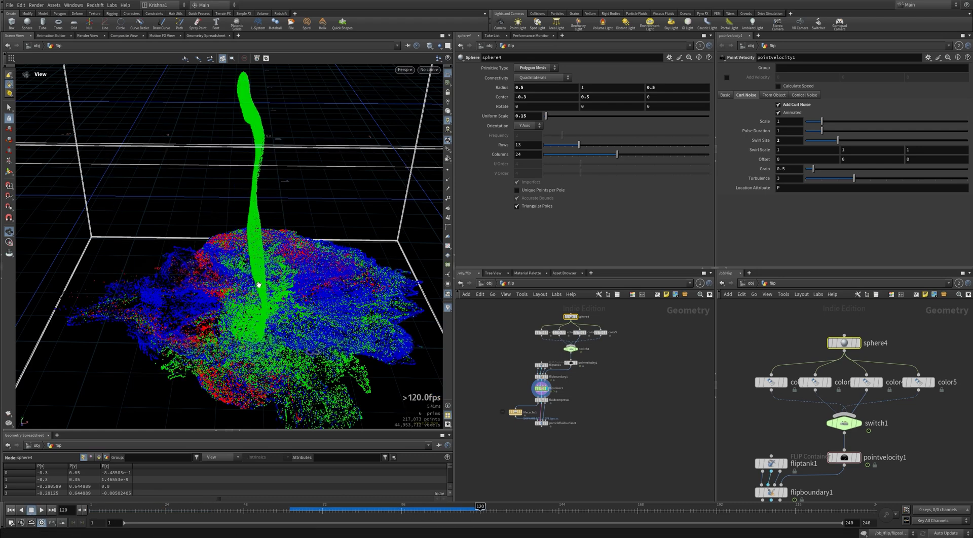
middle_drag(259, 285, 243, 256)
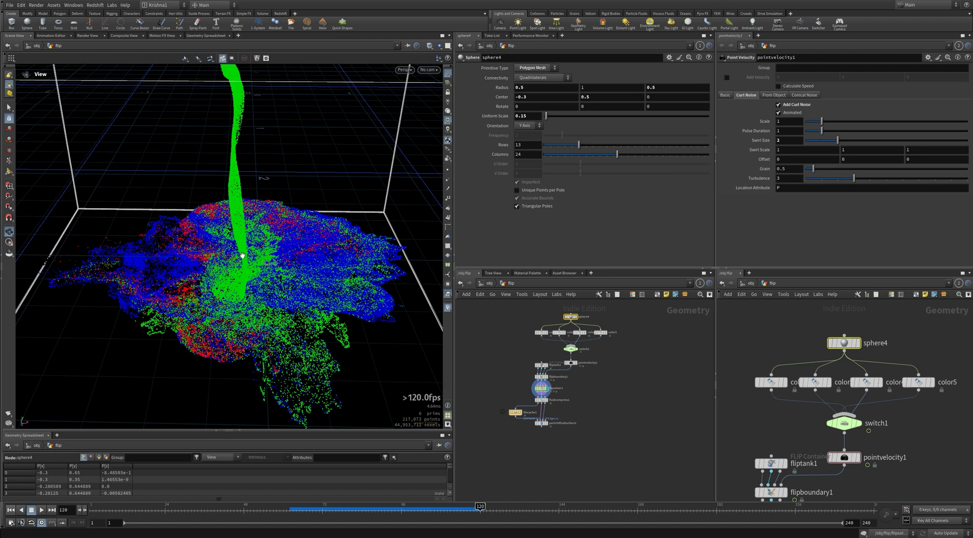
drag(242, 256, 243, 263)
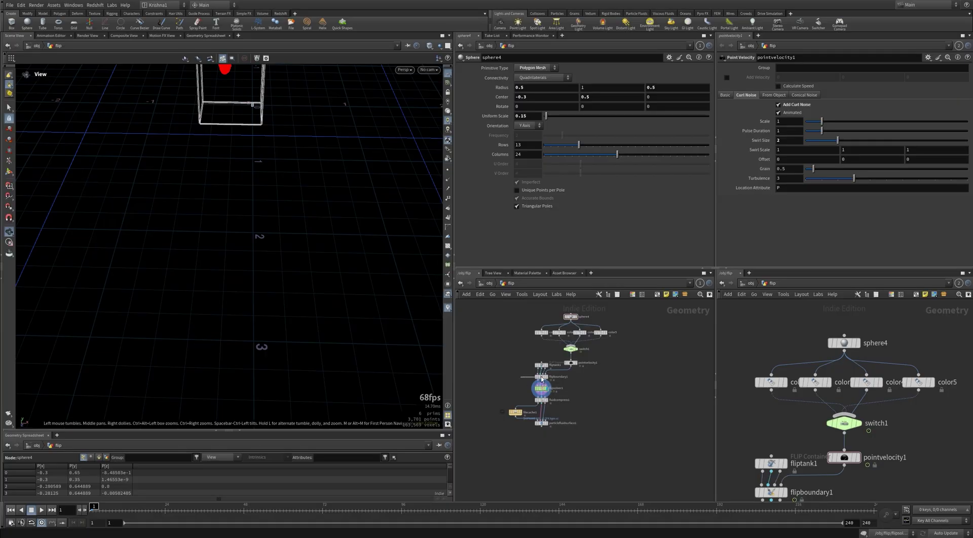
Clear the Cd custom attribute of fliptank1 to see its effect on the emitted colour, and undo the clearing
click(540, 376)
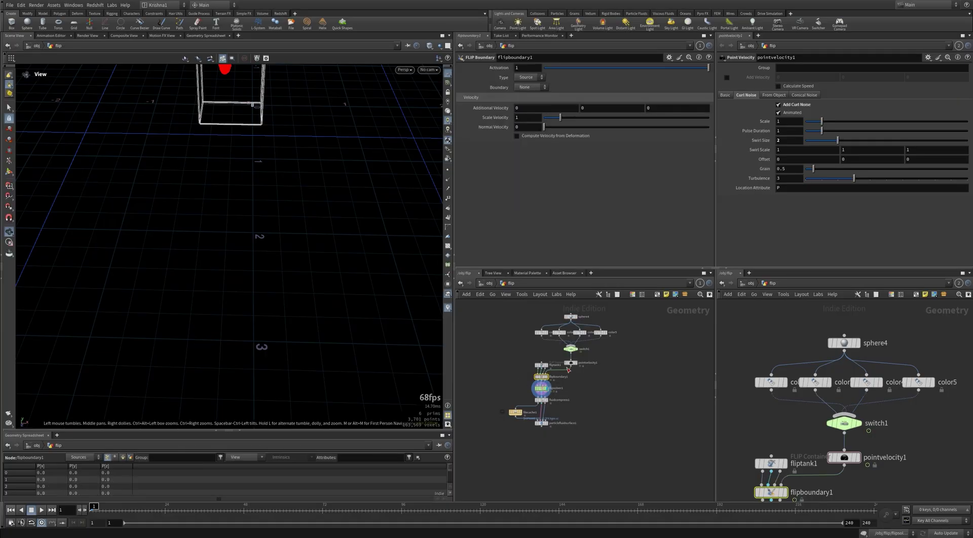
scroll(522, 363, up, 5)
drag(537, 413, 611, 431)
drag(537, 354, 573, 339)
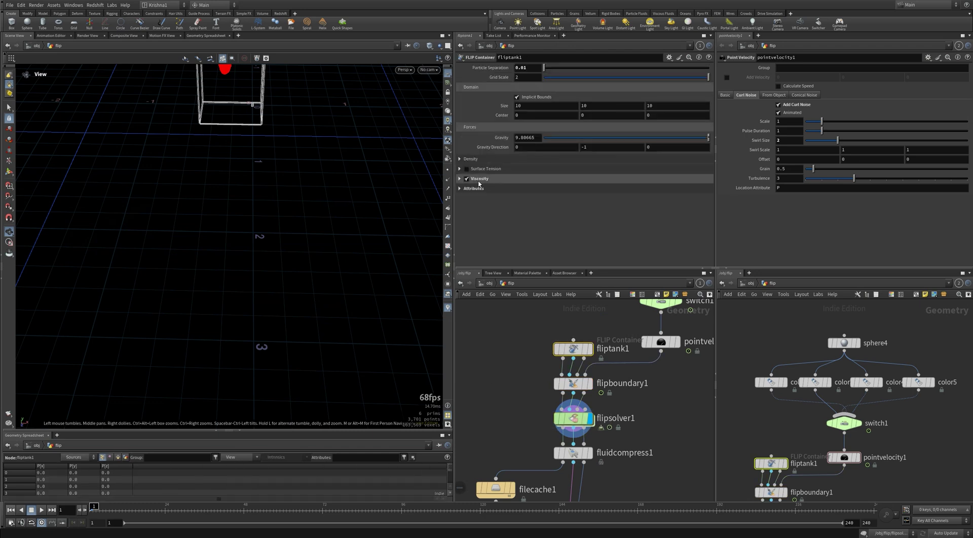
click(461, 189)
scroll(470, 197, down, 1)
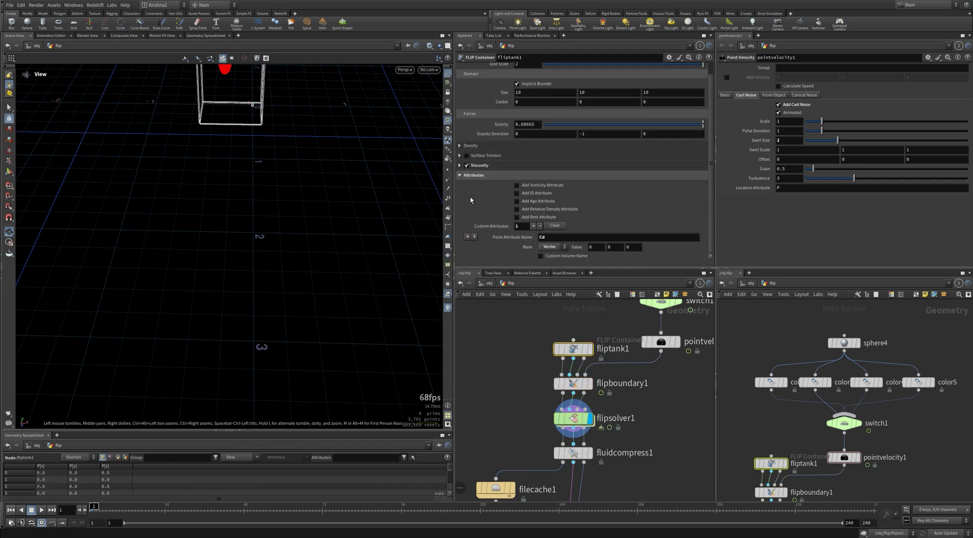
click(563, 238)
click(554, 226)
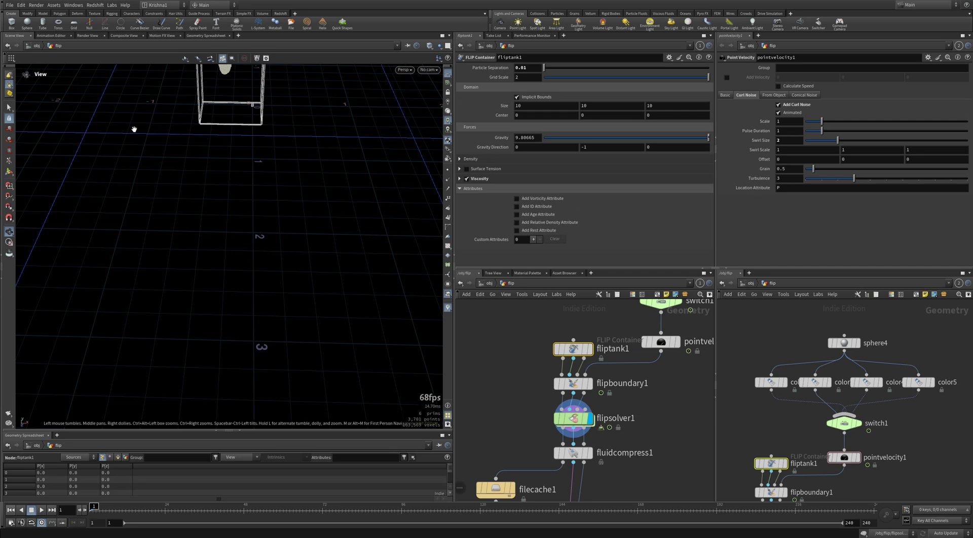
middle_drag(214, 131, 213, 135)
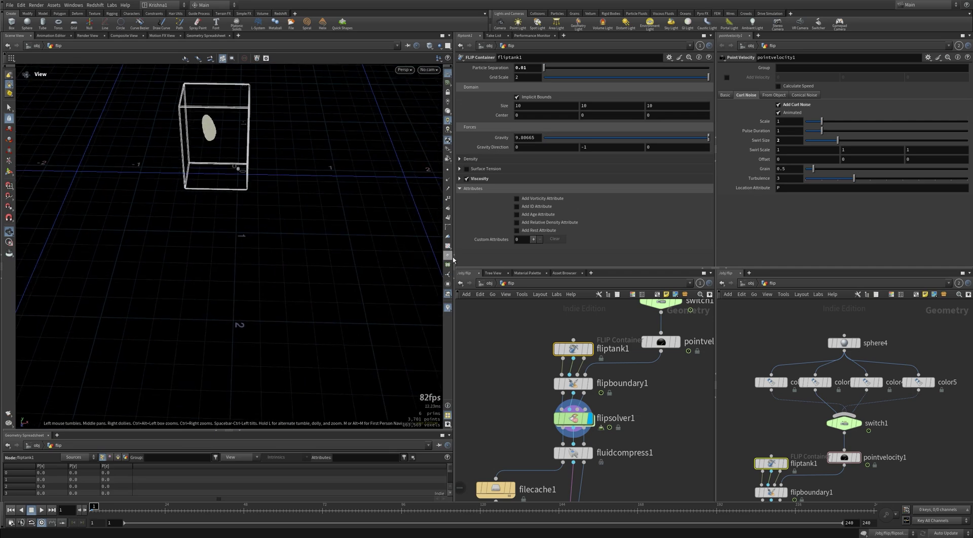
key(ctrl+z)
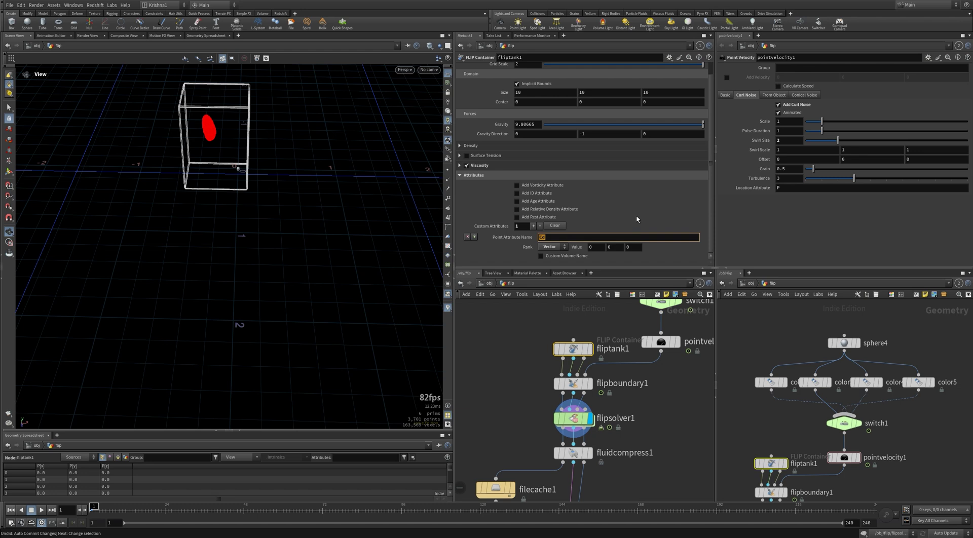
On fliptank1, enable Add Rest Attribute, switch off Varying Viscosity and set the Viscosity to 2.5
click(517, 217)
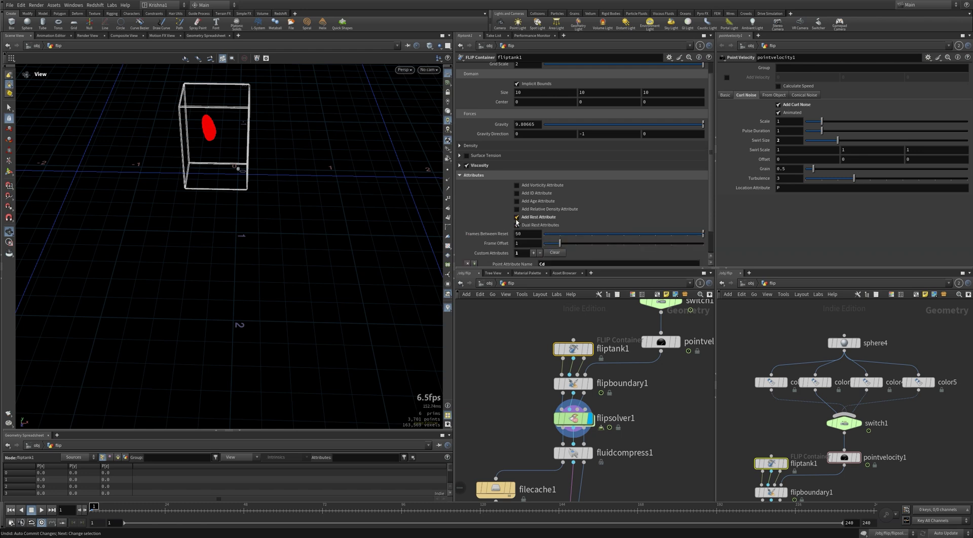
scroll(505, 227, up, 1)
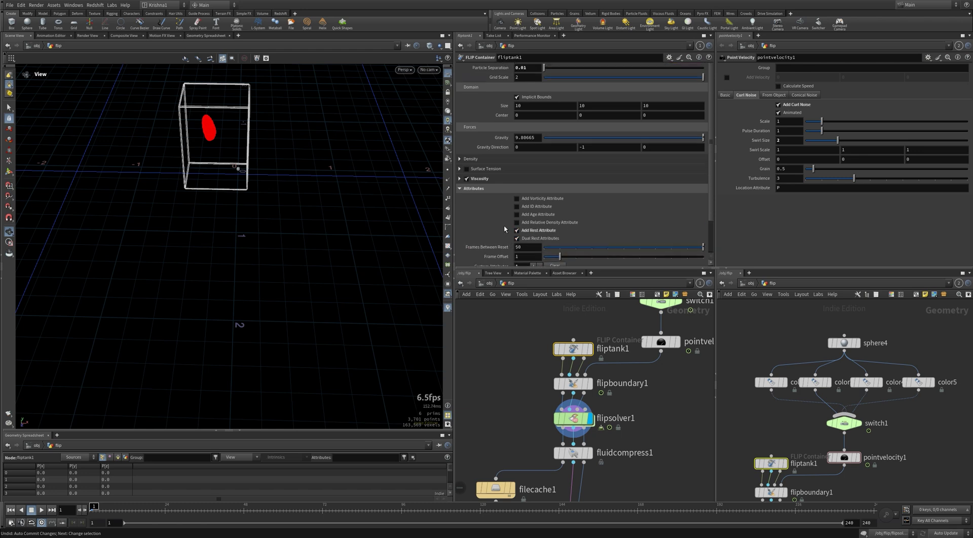
click(467, 181)
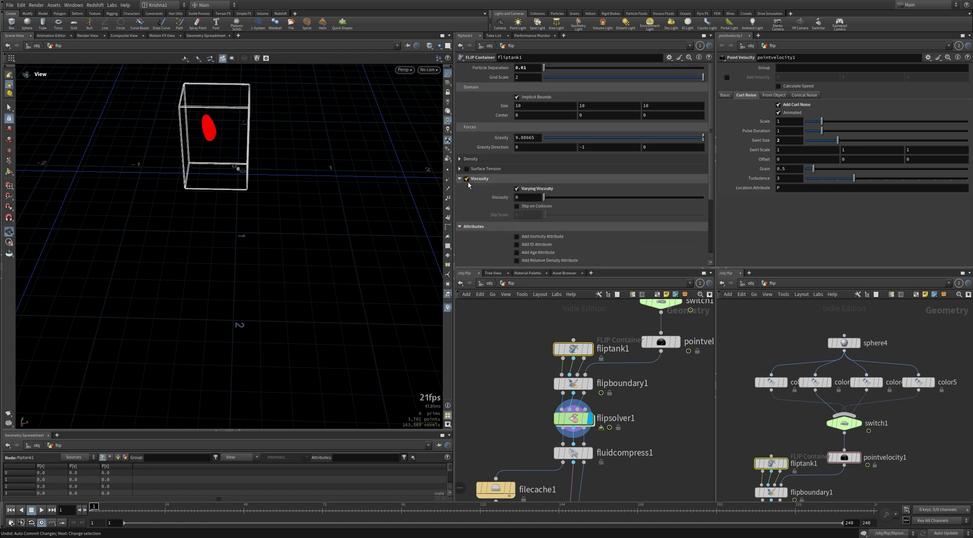
click(517, 189)
click(524, 197)
key(Return)
Enable Slip on Collision for the viscosity of fliptank1 and set the Slip Scale to 0.75
click(517, 207)
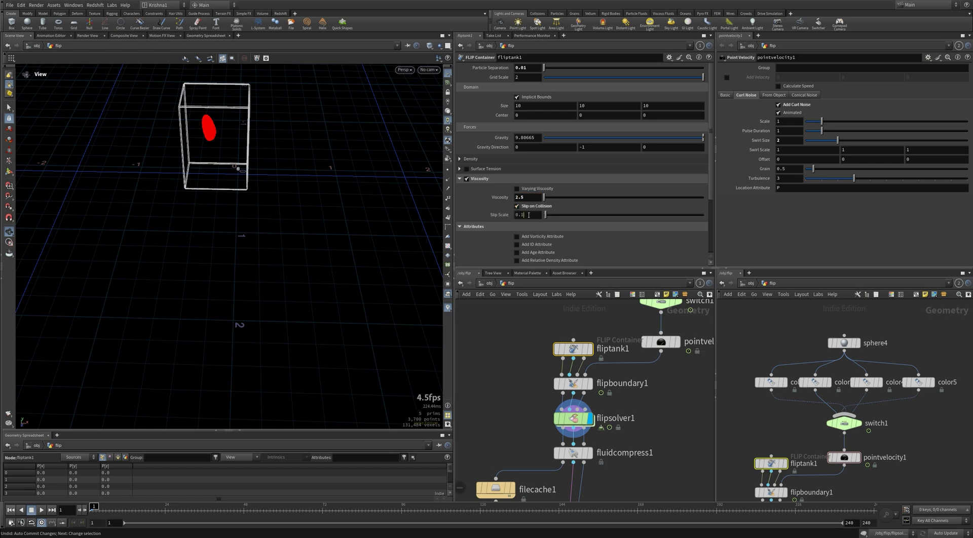
click(528, 215)
text(0.75)
key(Return)
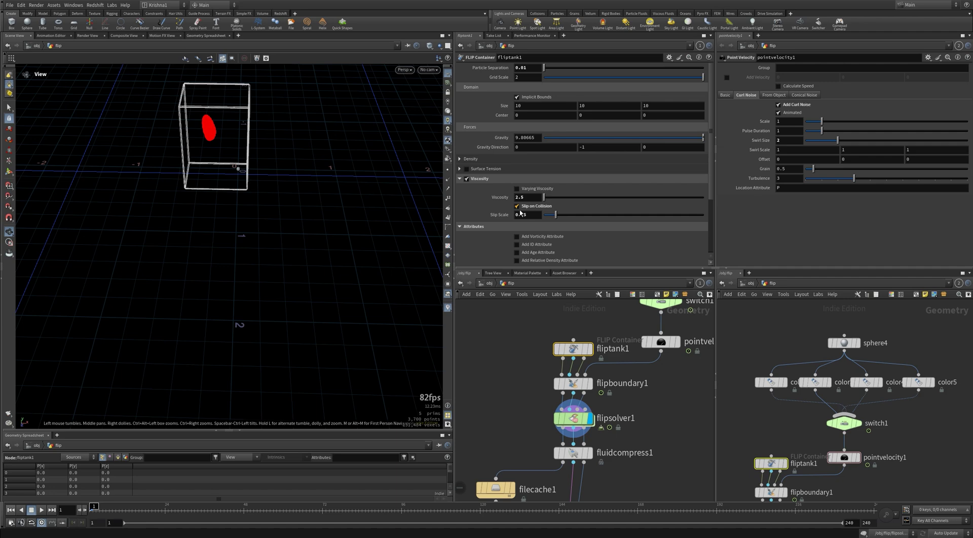
Go inside flipsolver1 and add a SOP Solver connected to the FORCE output
scroll(545, 416, down, 3)
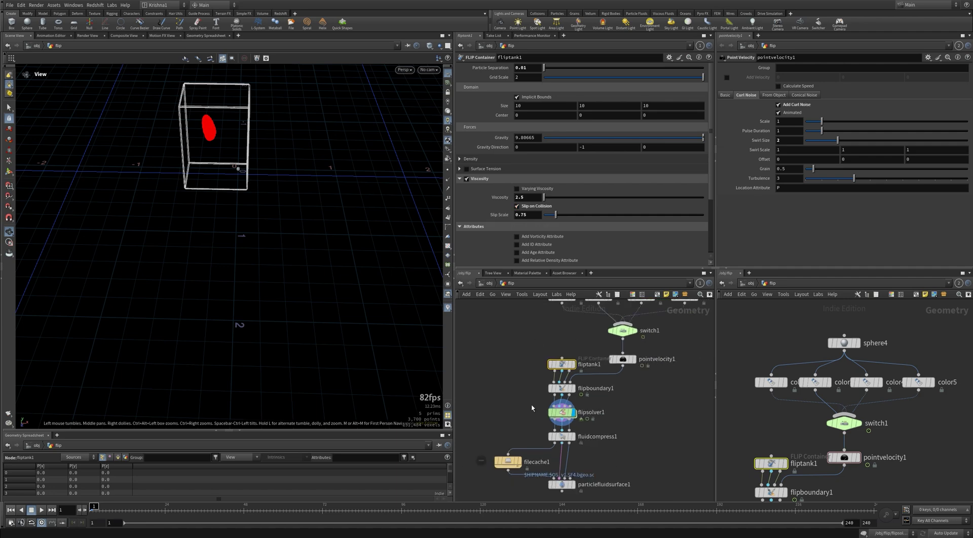
click(562, 413)
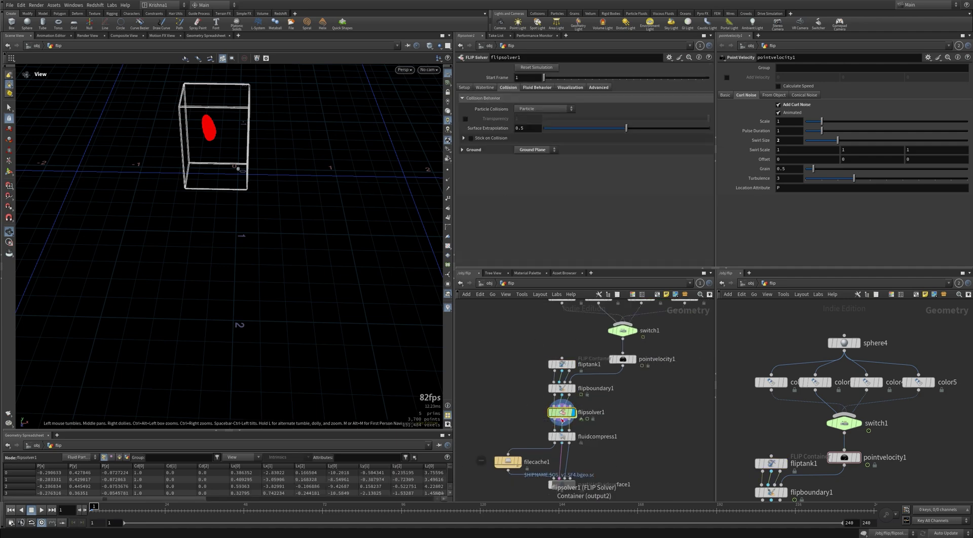
double_click(561, 415)
key(Tab)
text(s)
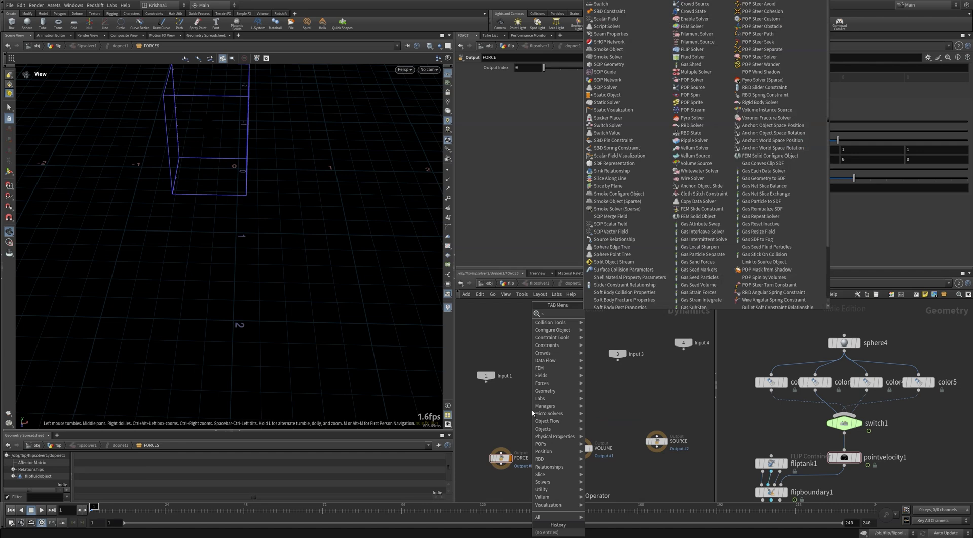
text(ops)
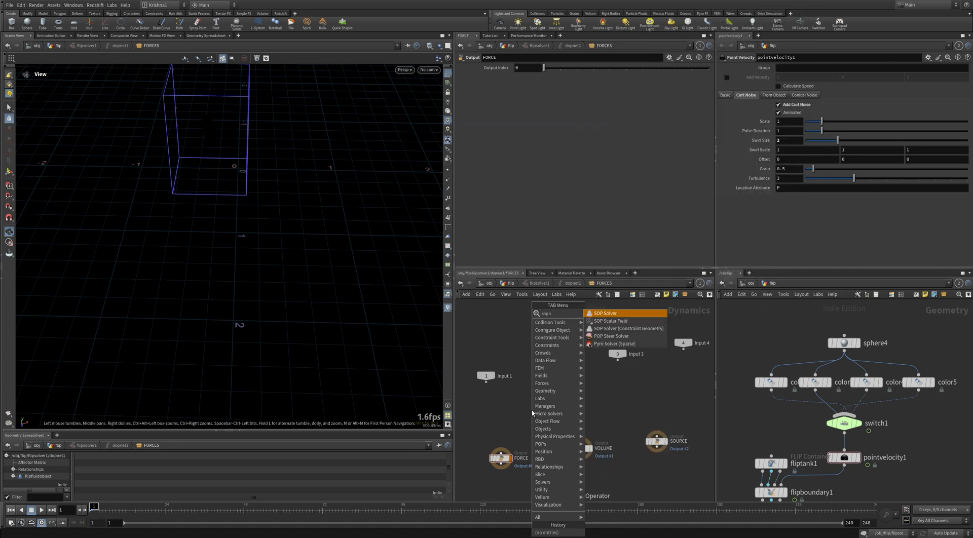
key(Return)
click(504, 423)
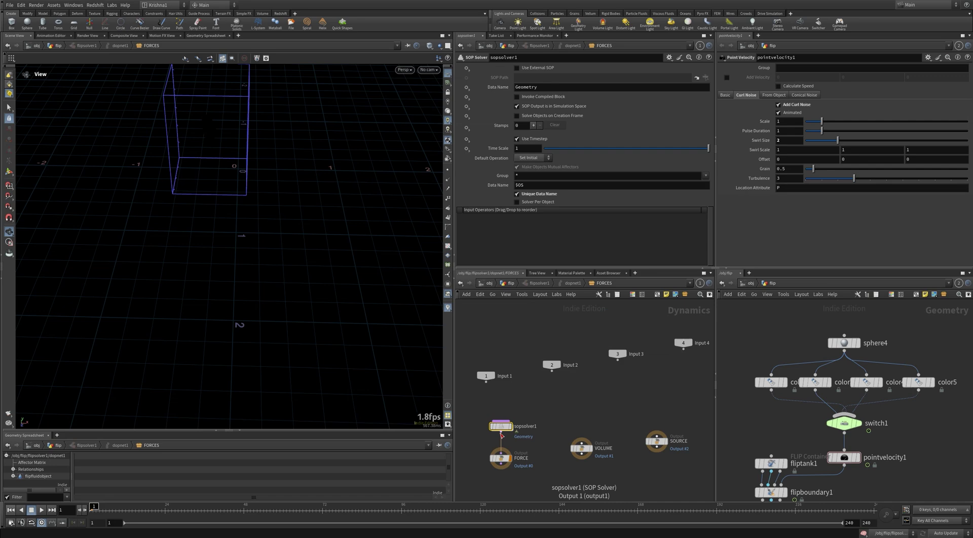
Inside sopsolver1, insert an Attribute Transfer between dop_geometry and OUT, feeding dop_geometry into both of its inputs
double_click(500, 427)
key(Tab)
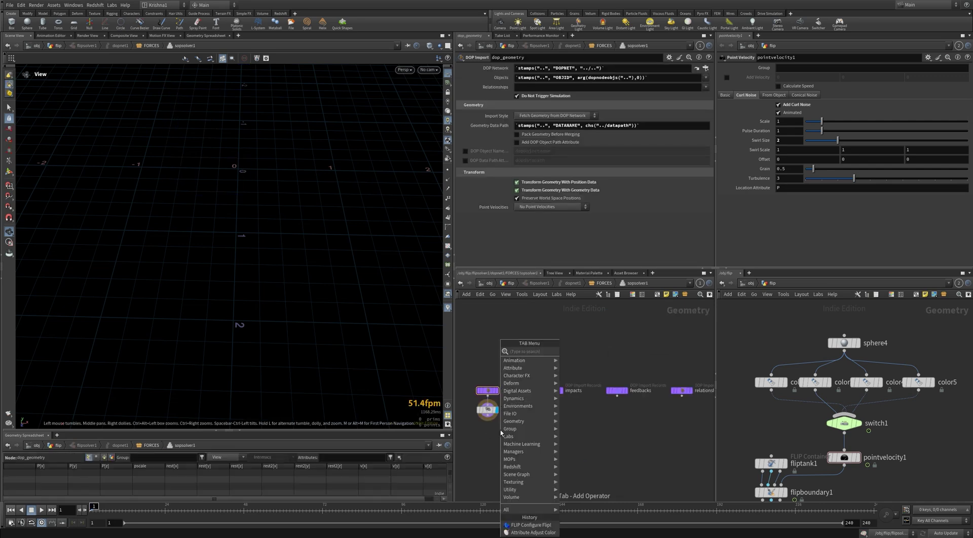
text(attr tr)
key(Return)
click(500, 430)
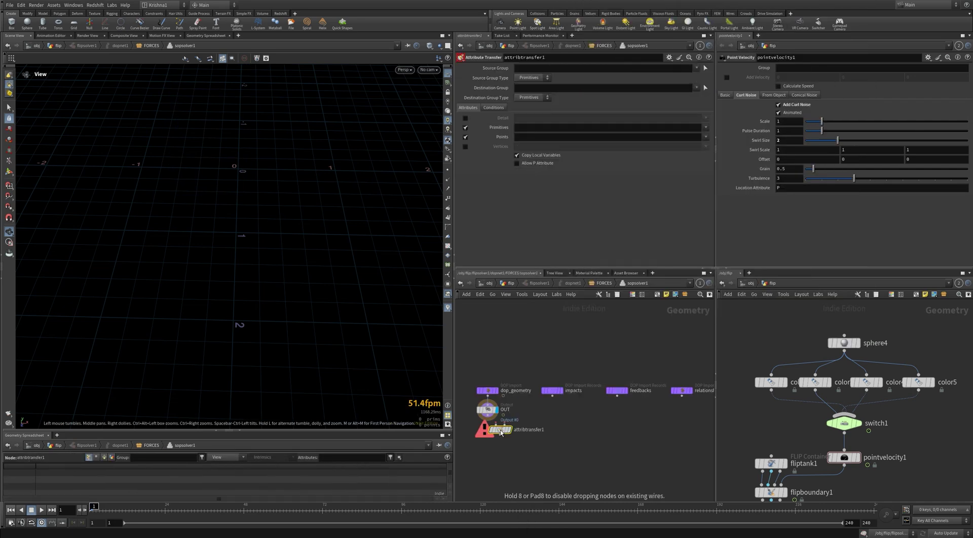
drag(500, 431, 486, 406)
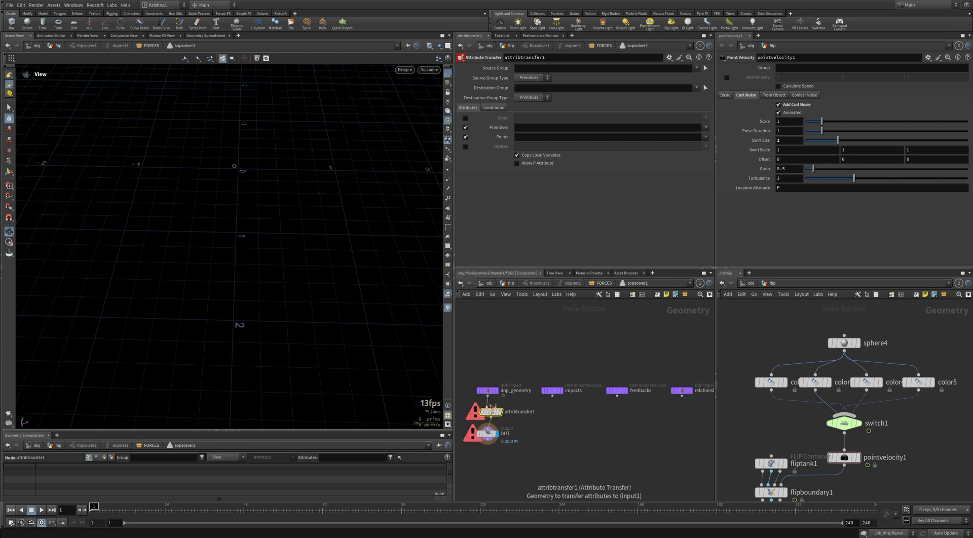
scroll(487, 405, up, 4)
click(504, 411)
click(503, 409)
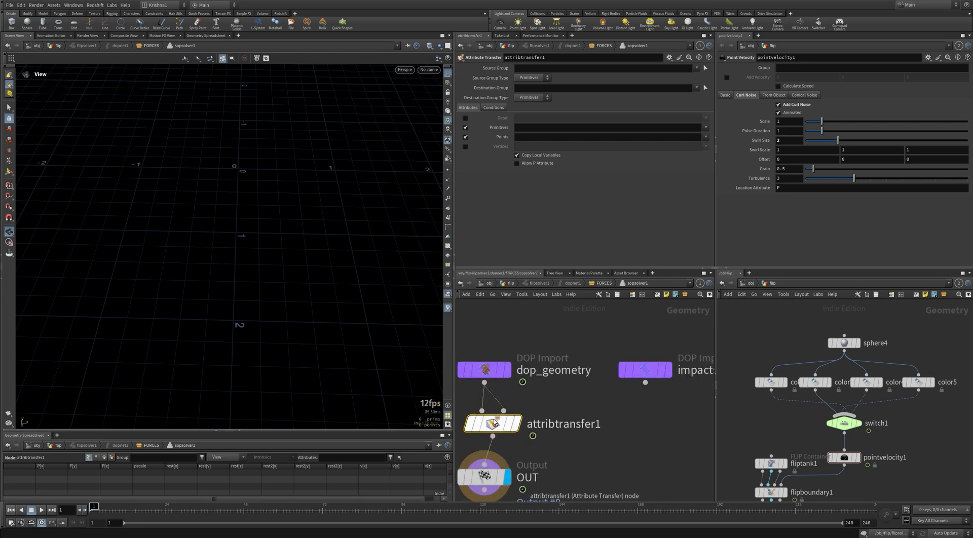
Make attribtransfer1 transfer only the point attribute Cd, with primitive attributes switched off
click(530, 138)
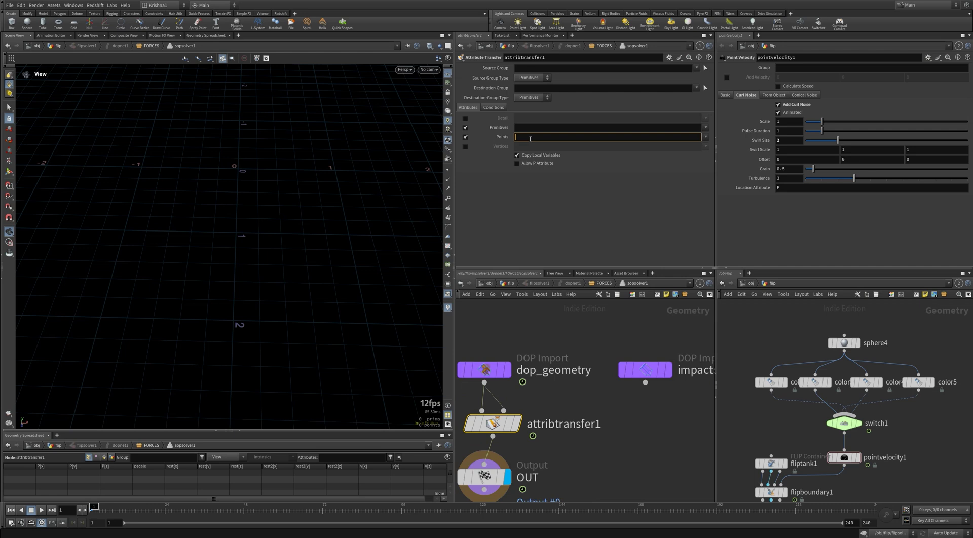
text(Cd)
key(Return)
click(465, 127)
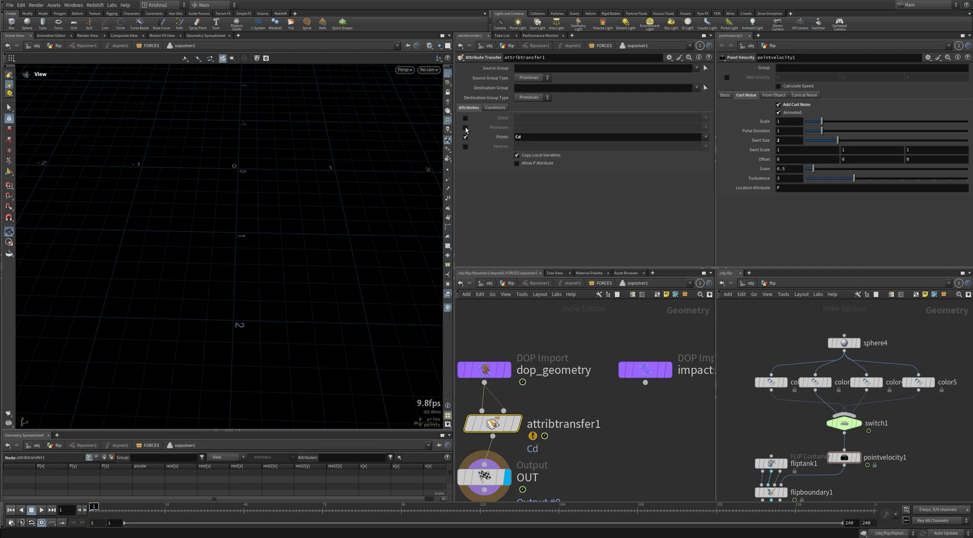
In the conditions of attribtransfer1, set the Distance Threshold to 0.2 and the Blend Width to 0.1
click(491, 108)
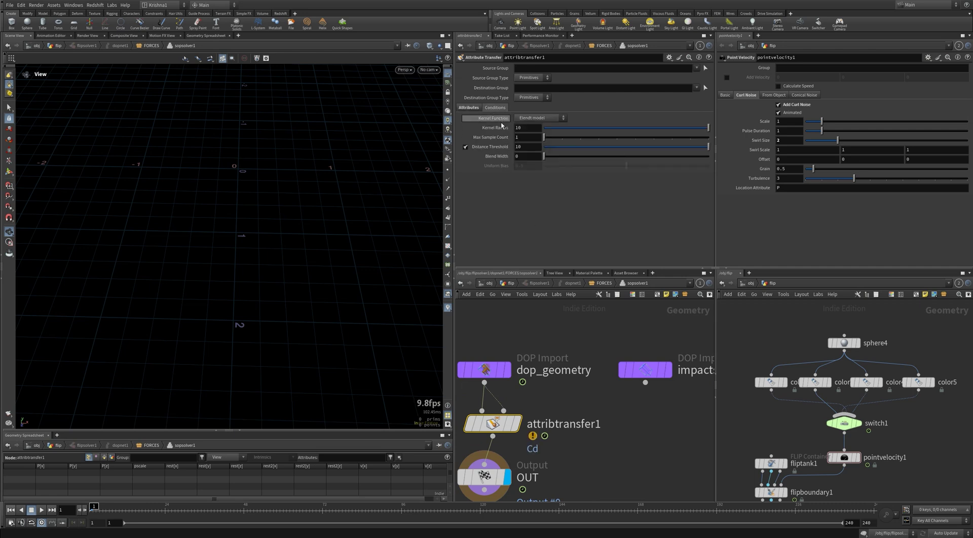
click(520, 147)
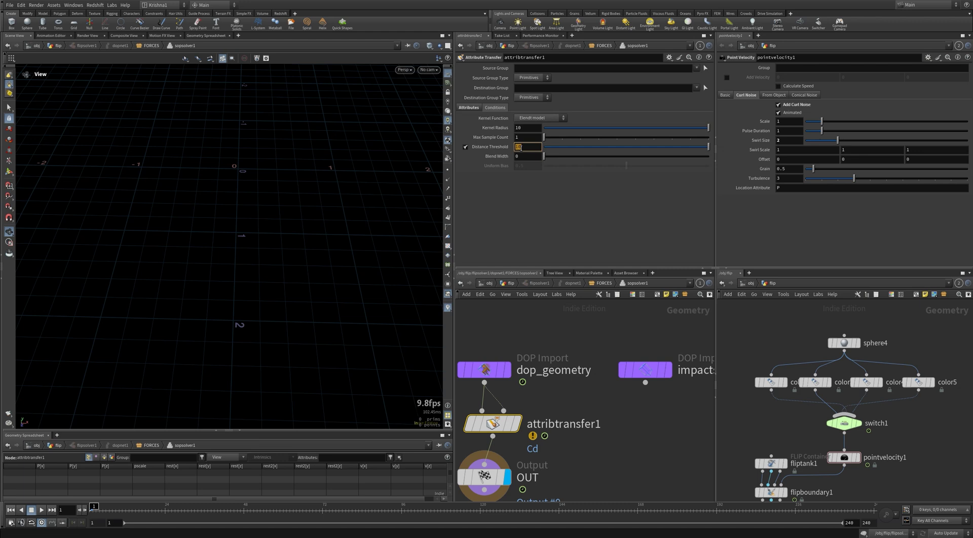
click(522, 153)
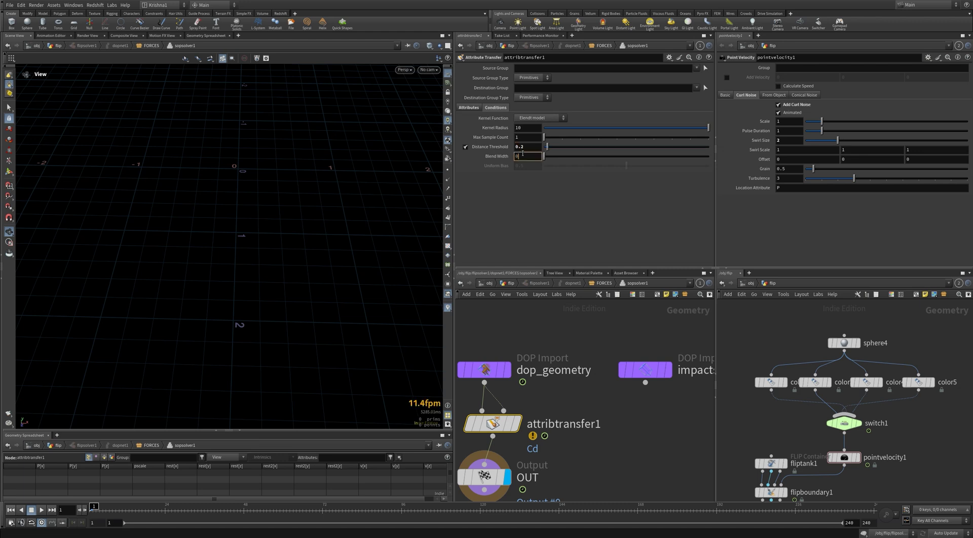
text(0.1)
key(Return)
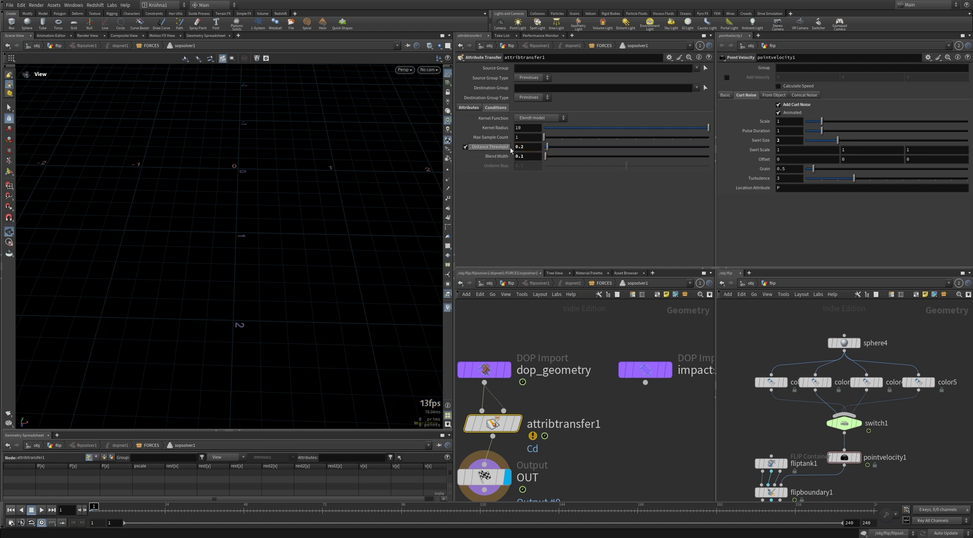
Return to the flip network, play the simulation to examine the colour mixing between the streams, and rewind to the first frame
click(512, 284)
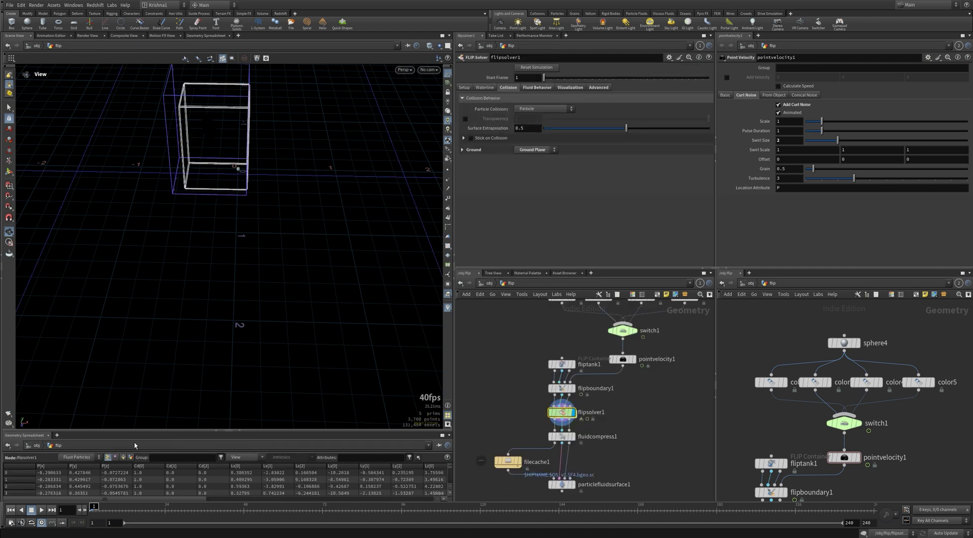
click(42, 511)
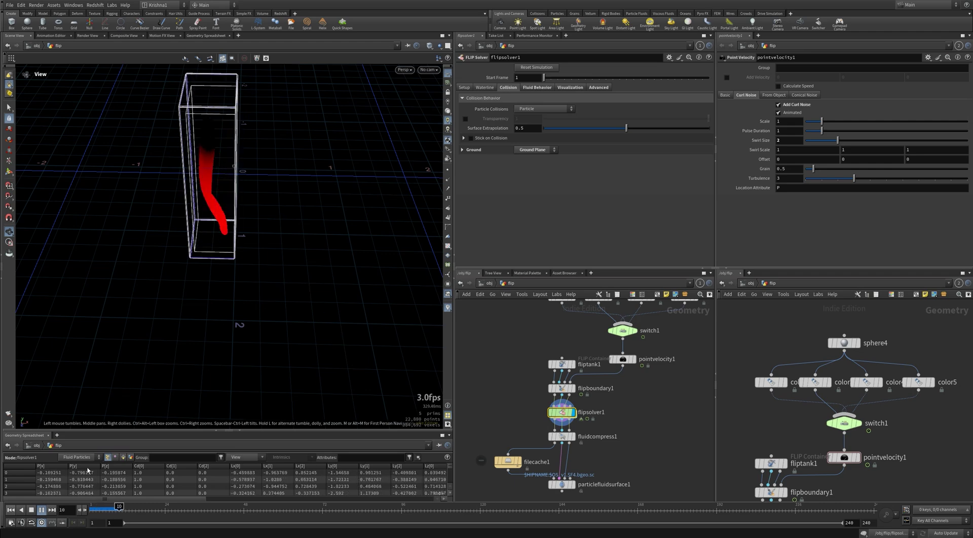
middle_drag(269, 120, 300, 146)
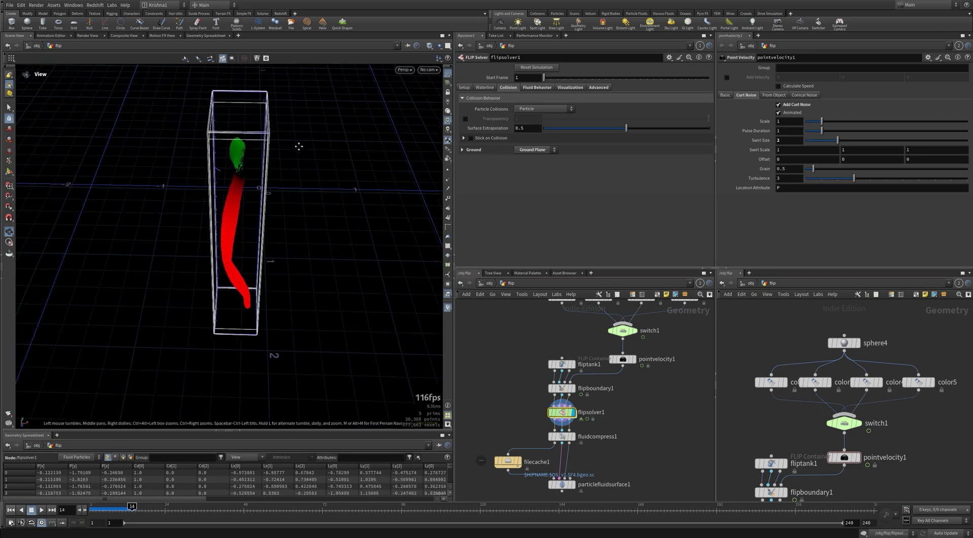
scroll(262, 169, up, 3)
drag(258, 172, 256, 166)
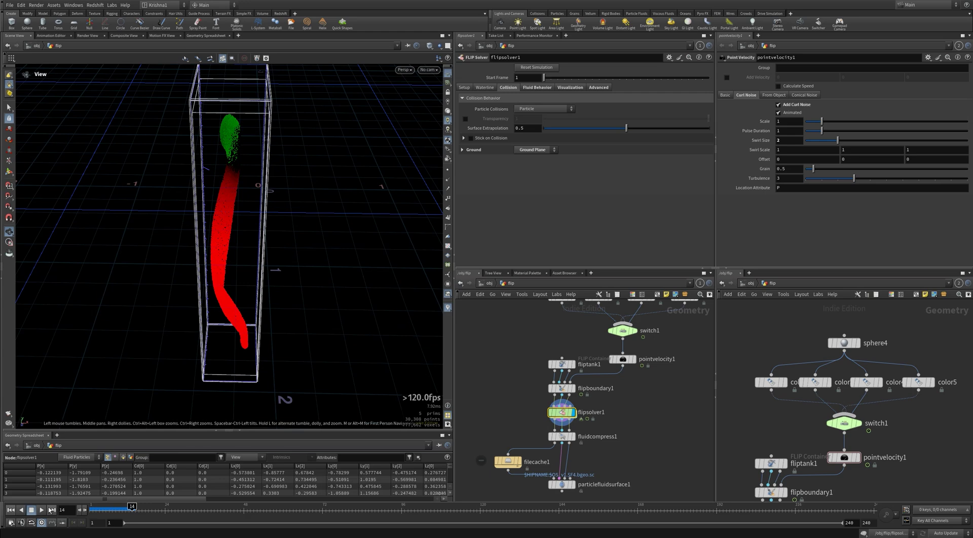
click(11, 511)
click(42, 511)
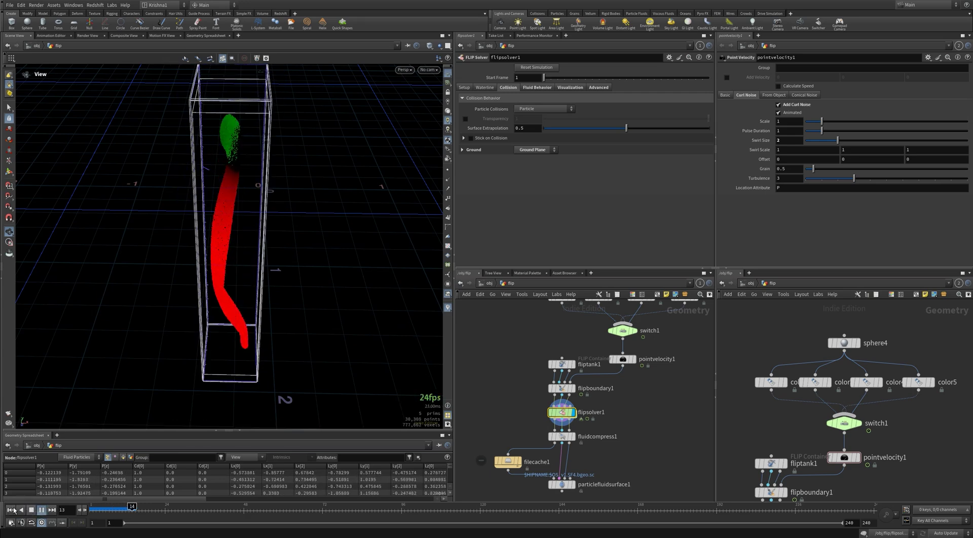
click(13, 510)
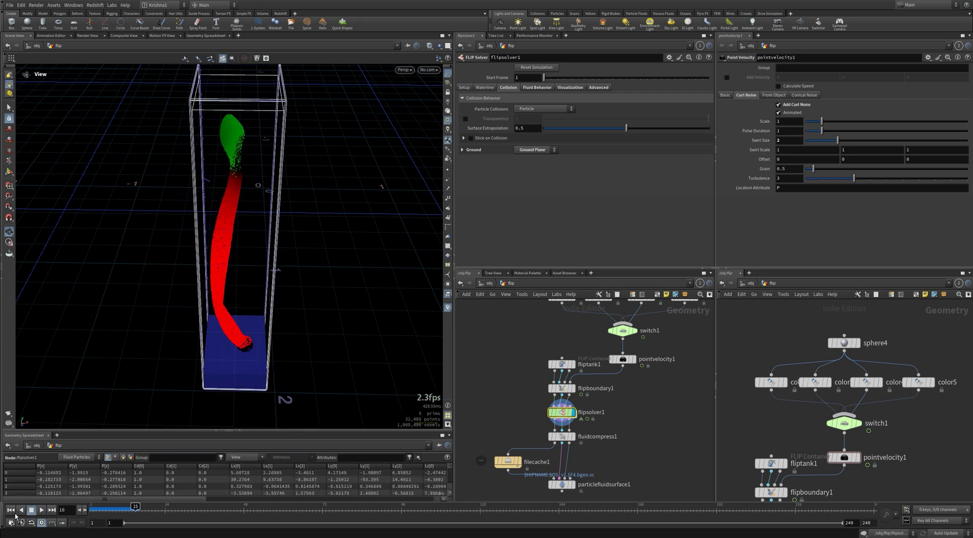
Close the current Scene View and open a new Scene View in the same pane
click(31, 35)
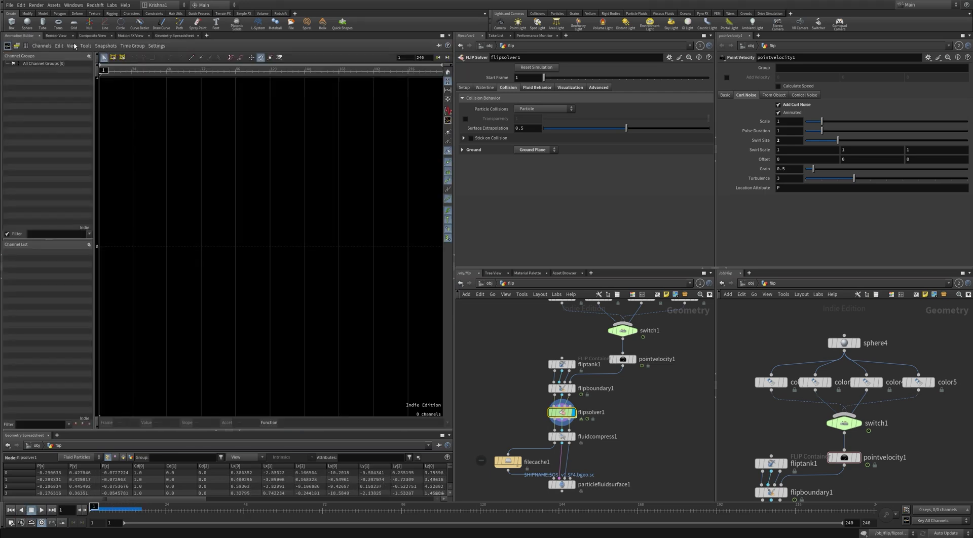
click(207, 36)
mouse_move(284, 145)
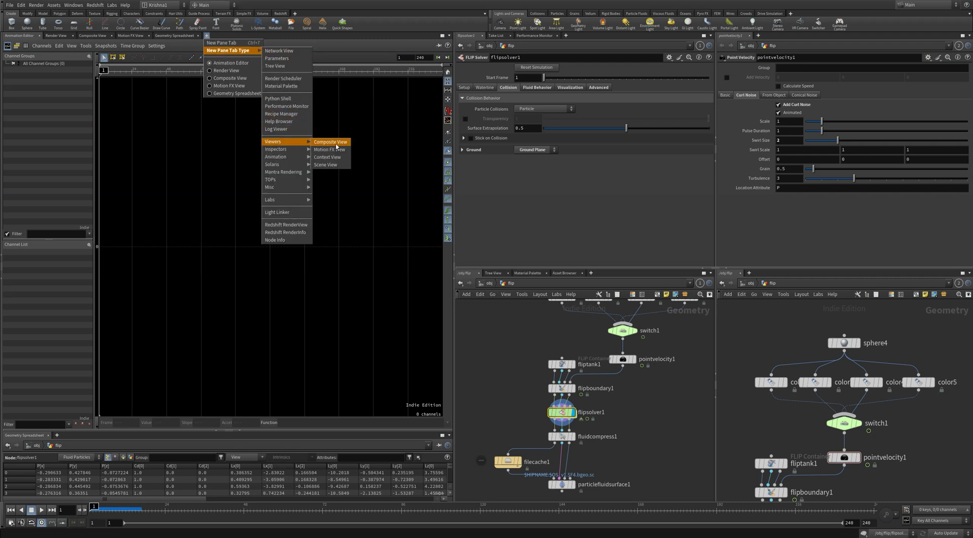
click(328, 168)
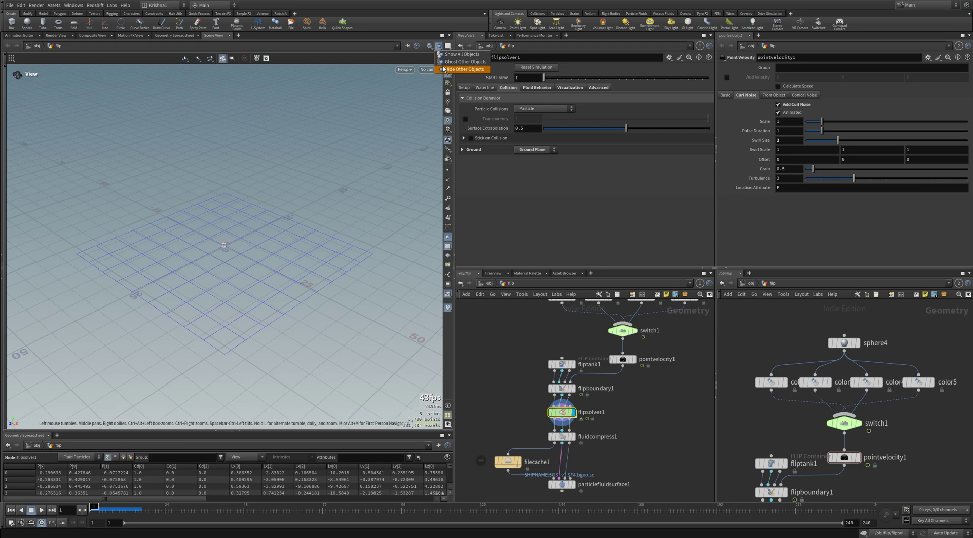
Hide the other objects in the viewport and frame the fluid container from a near-horizontal angle
key(f)
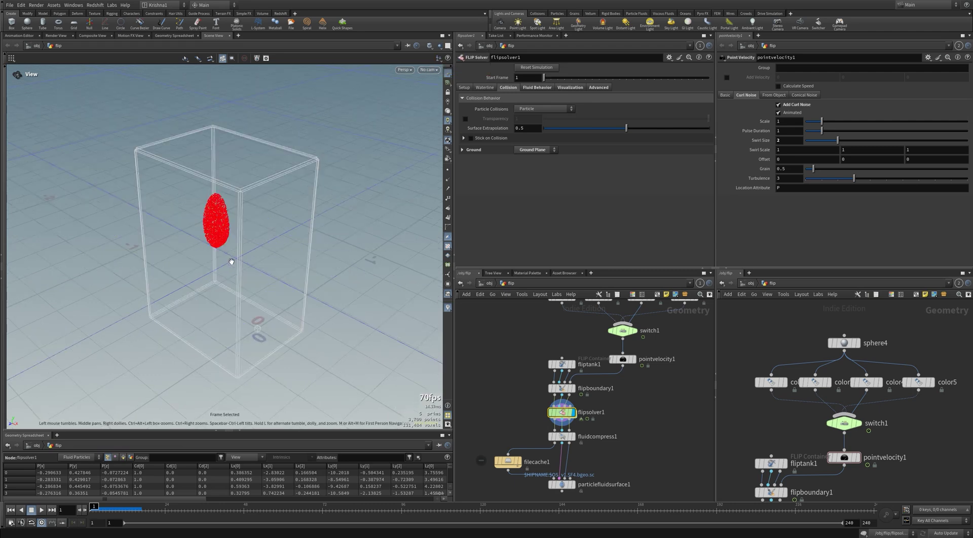
key(h)
key(g)
key(f)
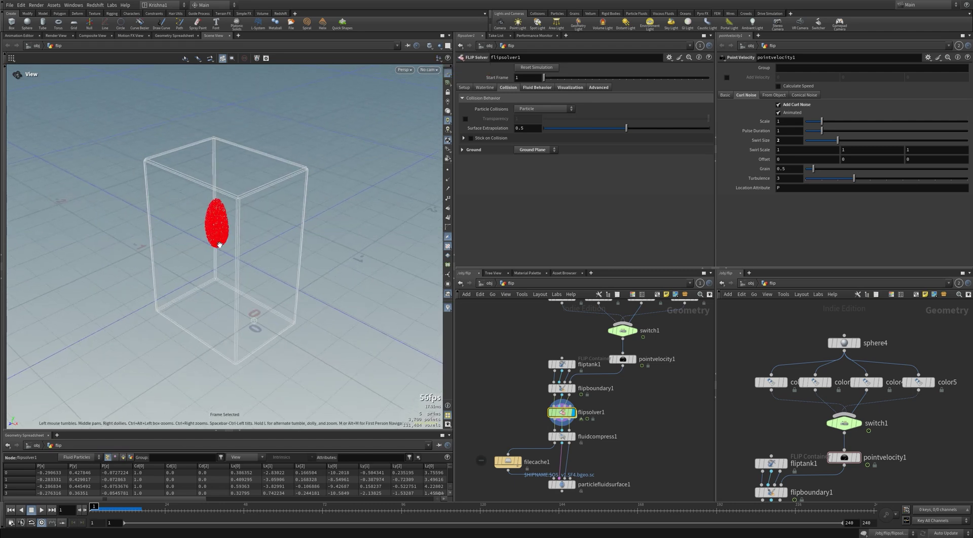
drag(219, 245, 284, 216)
scroll(204, 237, down, 3)
drag(205, 239, 199, 244)
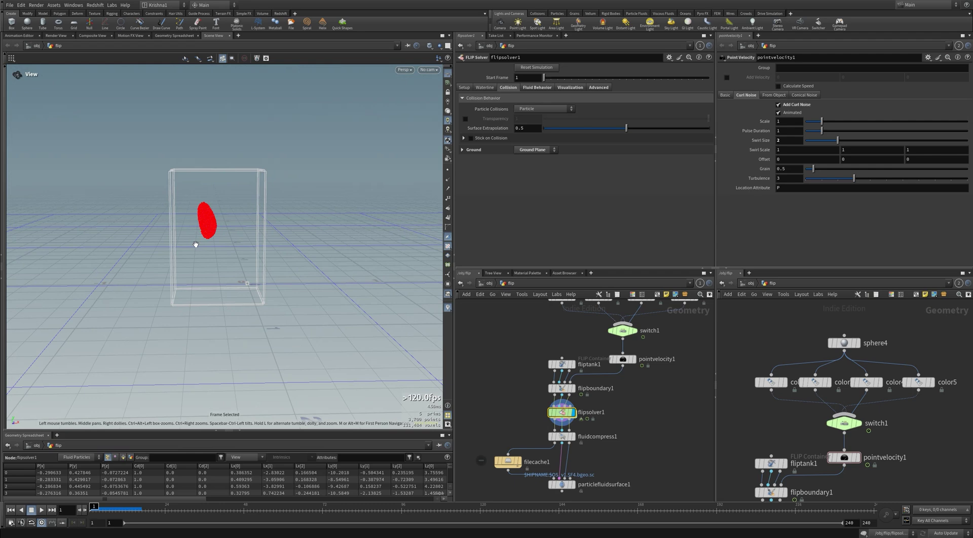
Play the simulation to frame 35 and examine how the coloured streams fall and spread on the ground
click(41, 510)
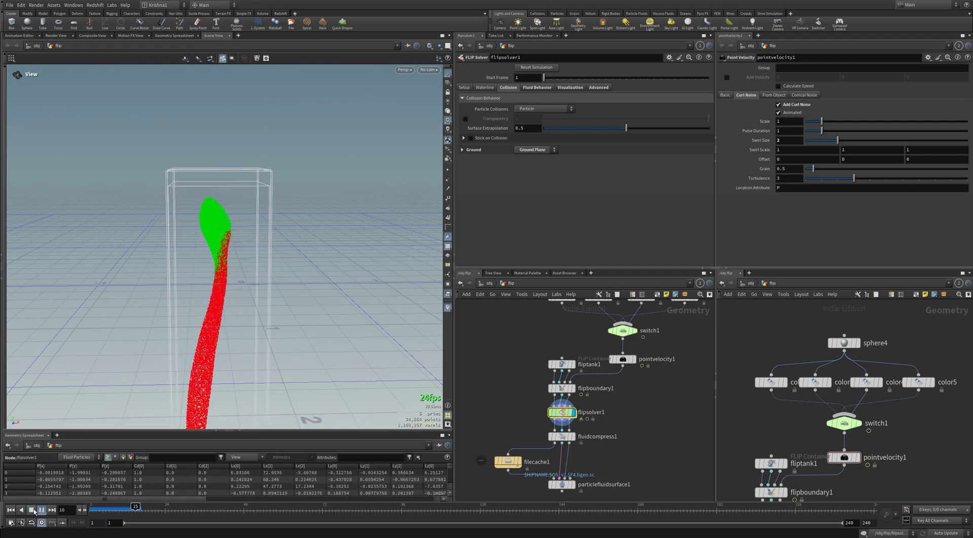
click(34, 512)
scroll(222, 269, down, 5)
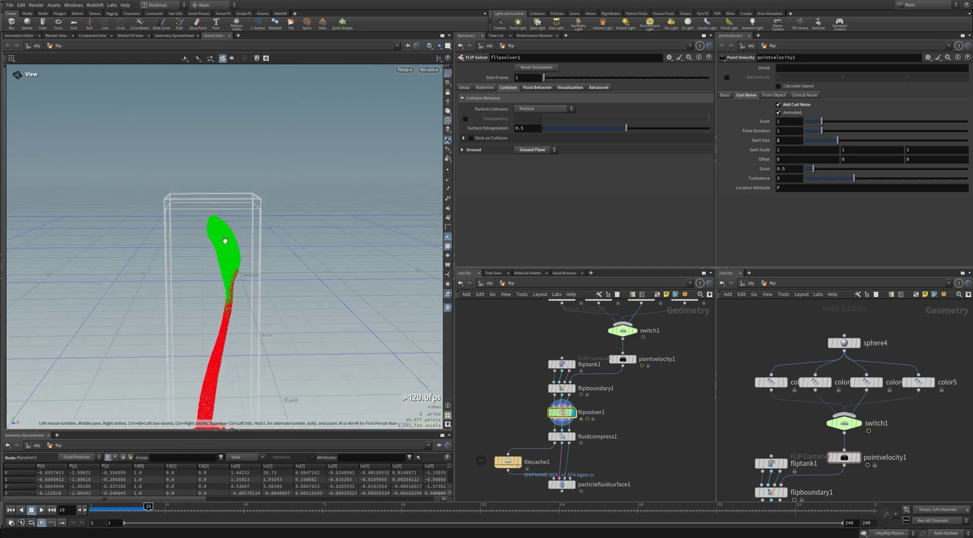
middle_drag(233, 279, 224, 261)
drag(224, 261, 225, 284)
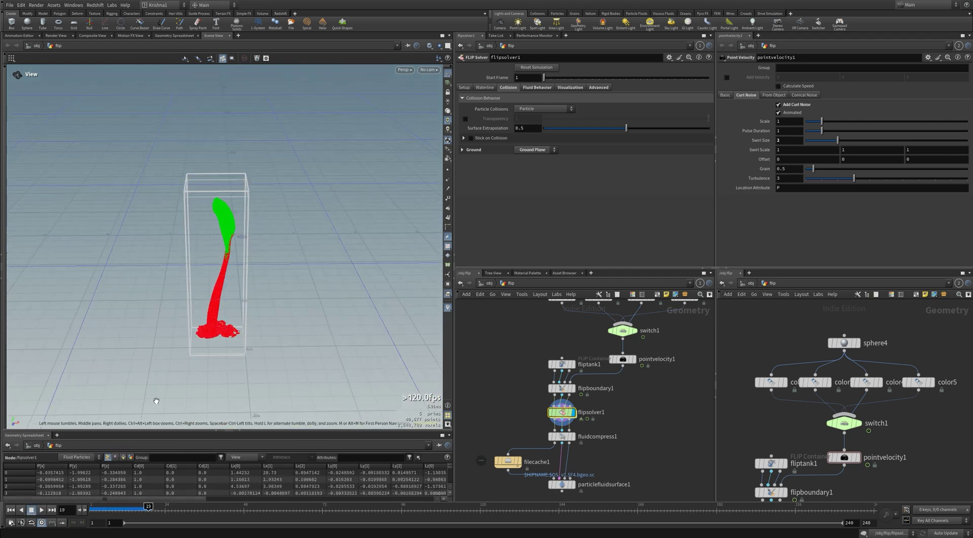
click(43, 512)
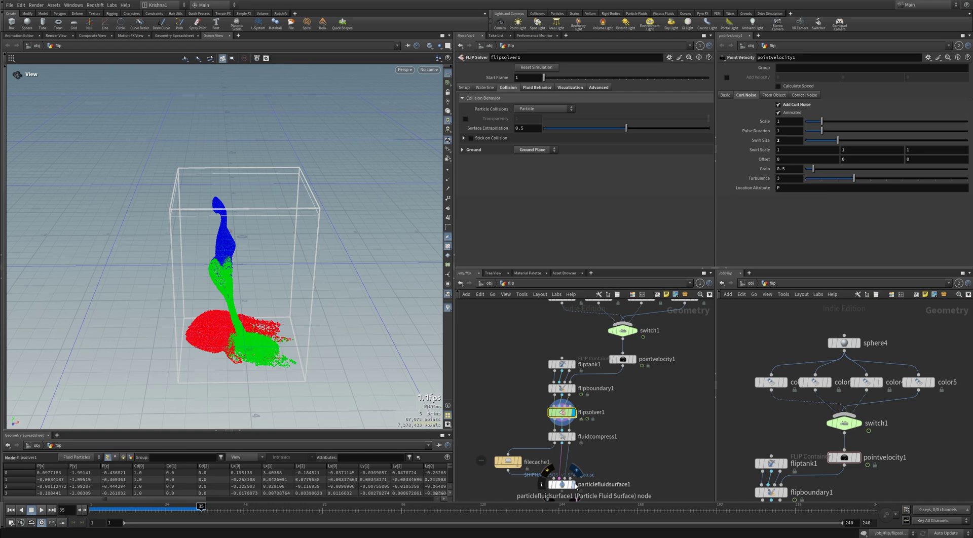
Display particlefluidsurface1, examine the colour borders on the meshed fluid up close, and rewind to the first frame
click(561, 485)
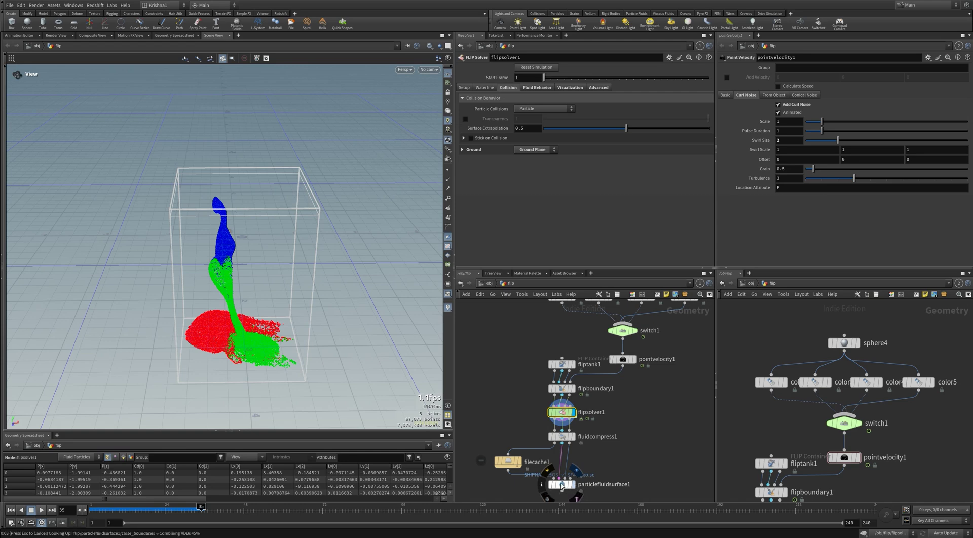
scroll(239, 364, up, 5)
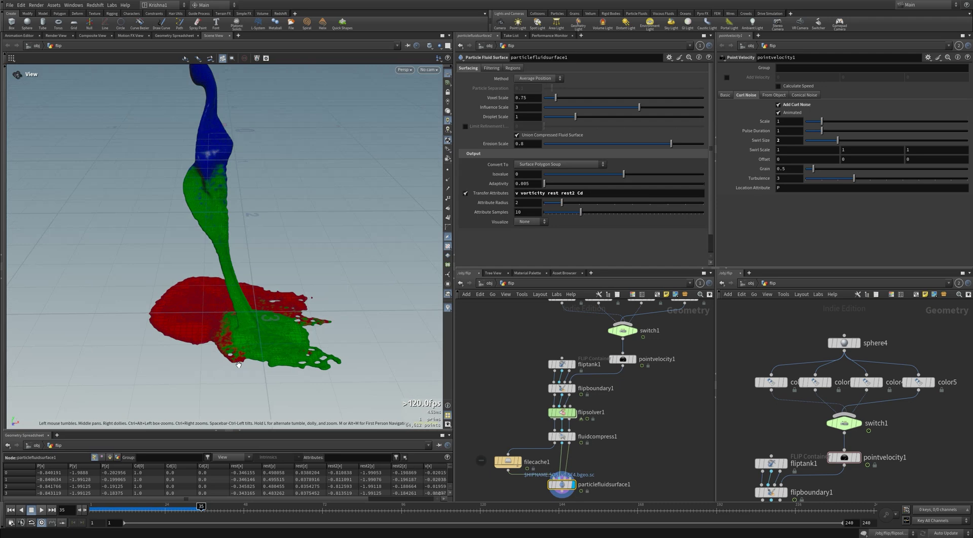
scroll(238, 364, up, 6)
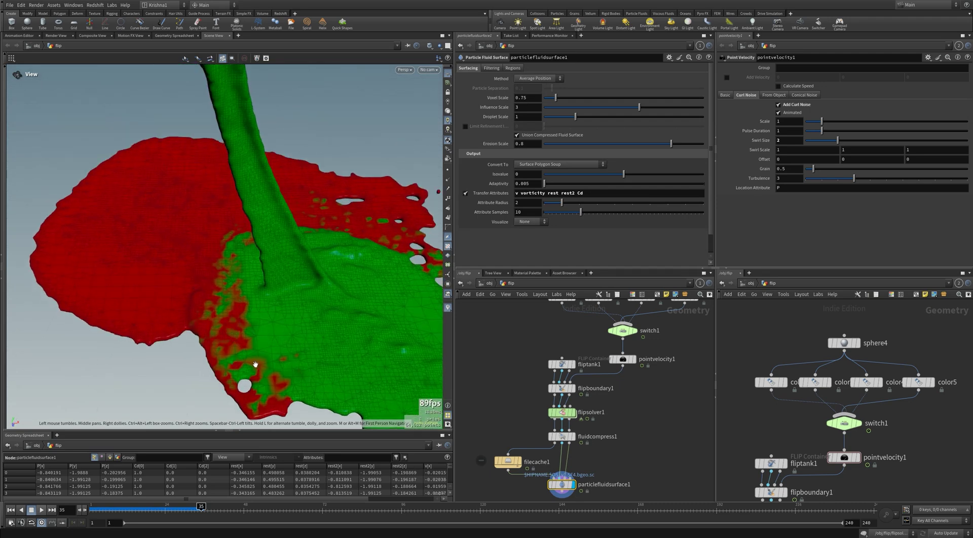
scroll(242, 273, down, 5)
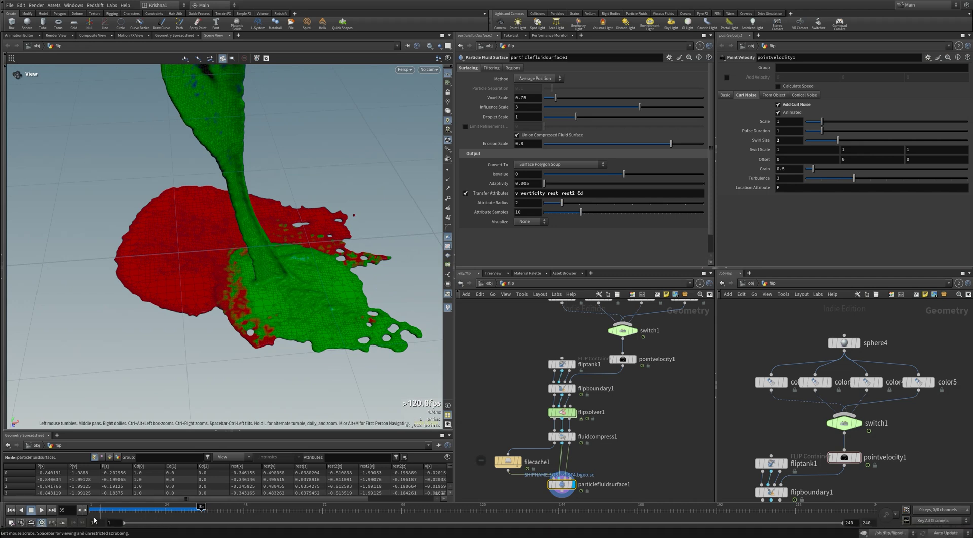
click(13, 513)
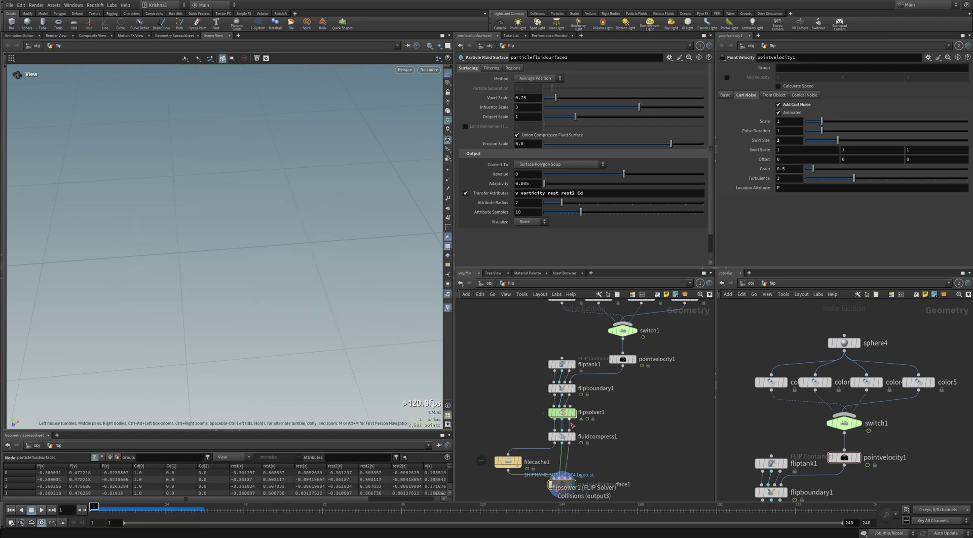
Inside flipsolver1's FORCES SOP Solver, set the Max Sample Count of attribtransfer1 to 25
scroll(767, 351, down, 6)
scroll(773, 413, up, 4)
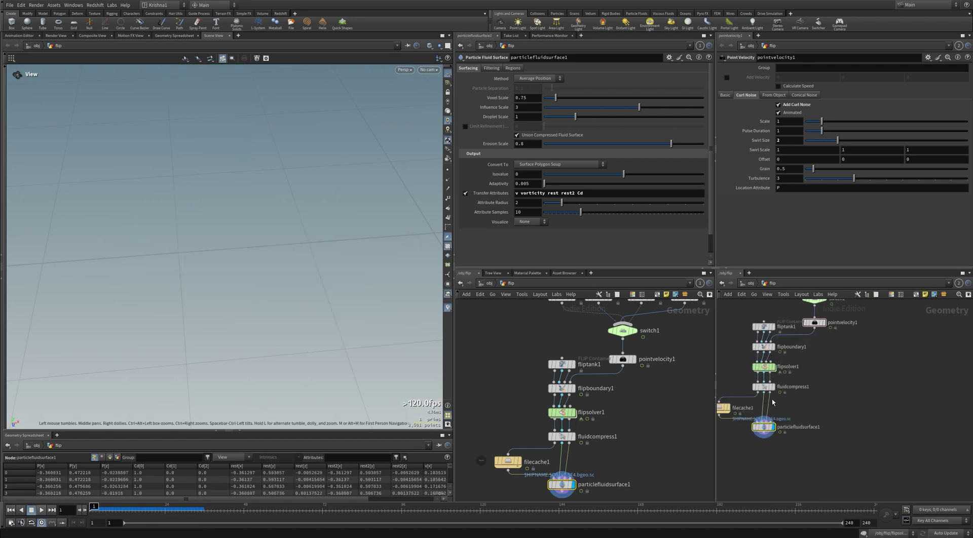
double_click(763, 369)
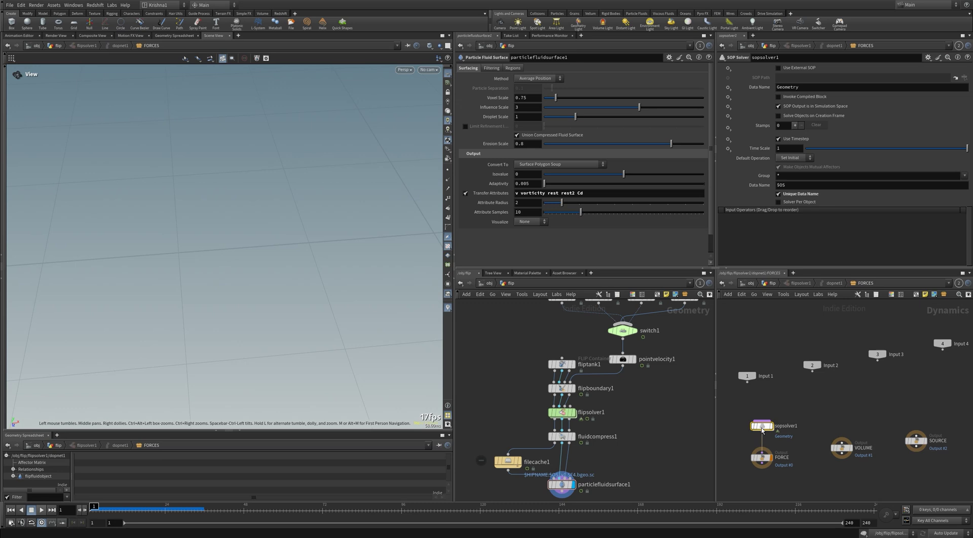
double_click(758, 425)
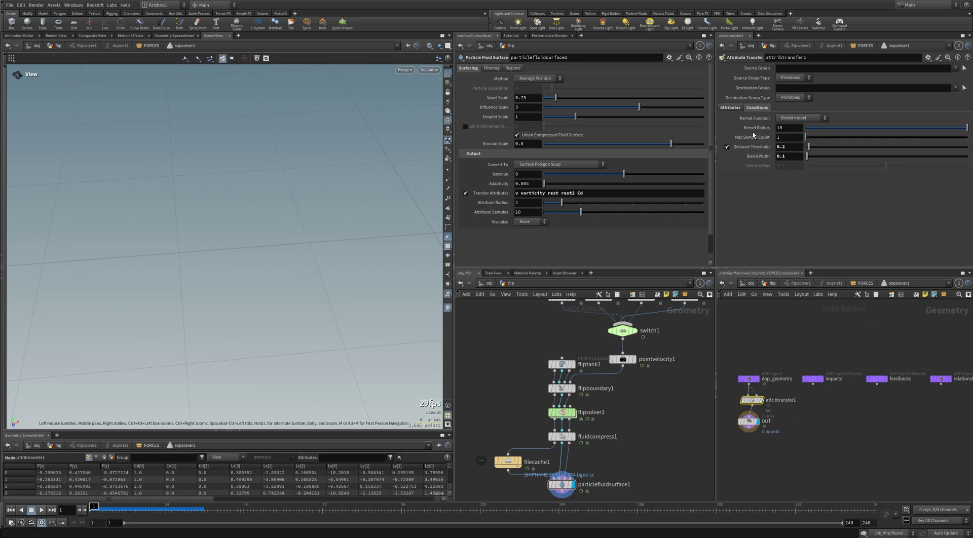
click(790, 135)
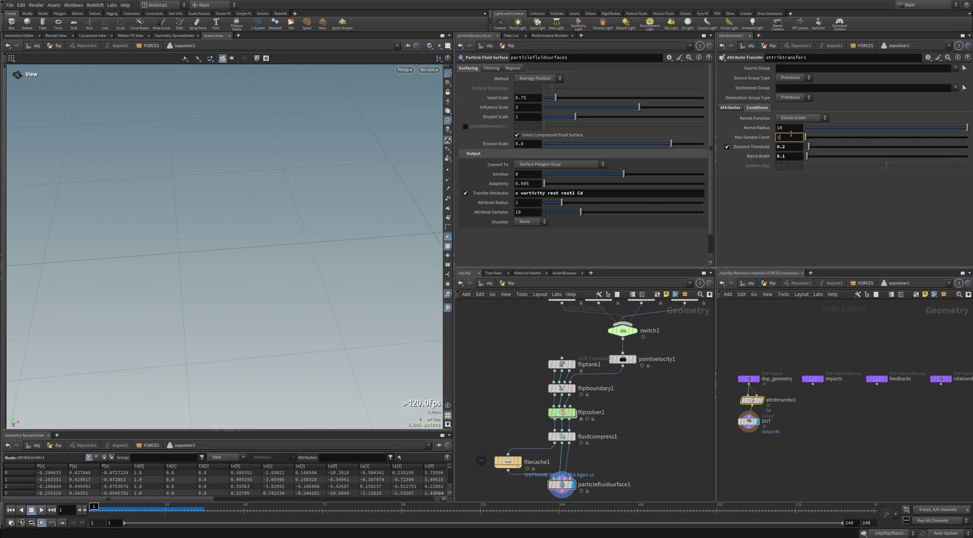
key(Return)
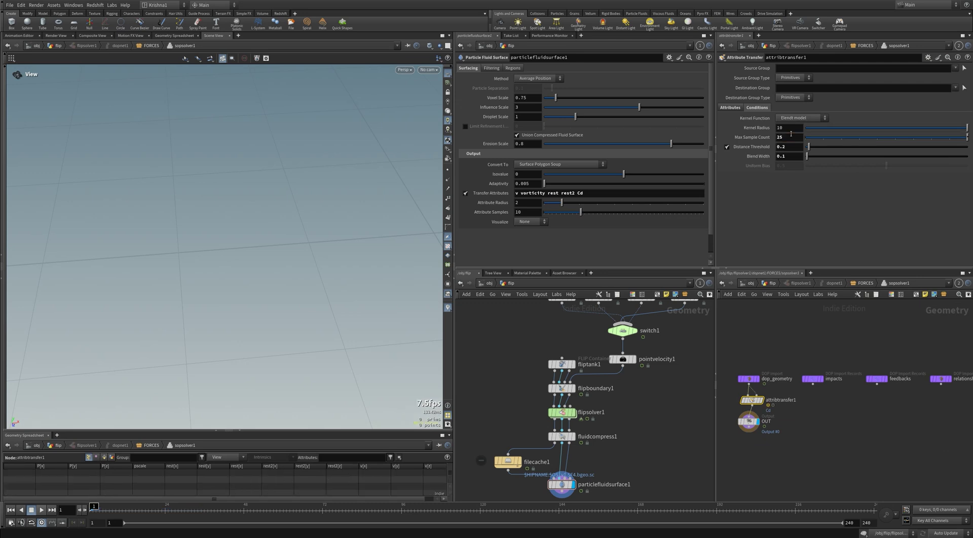
Display flipsolver1 and play the simulation to frame 60 to examine the colour blending between the particles
click(564, 413)
key(Up)
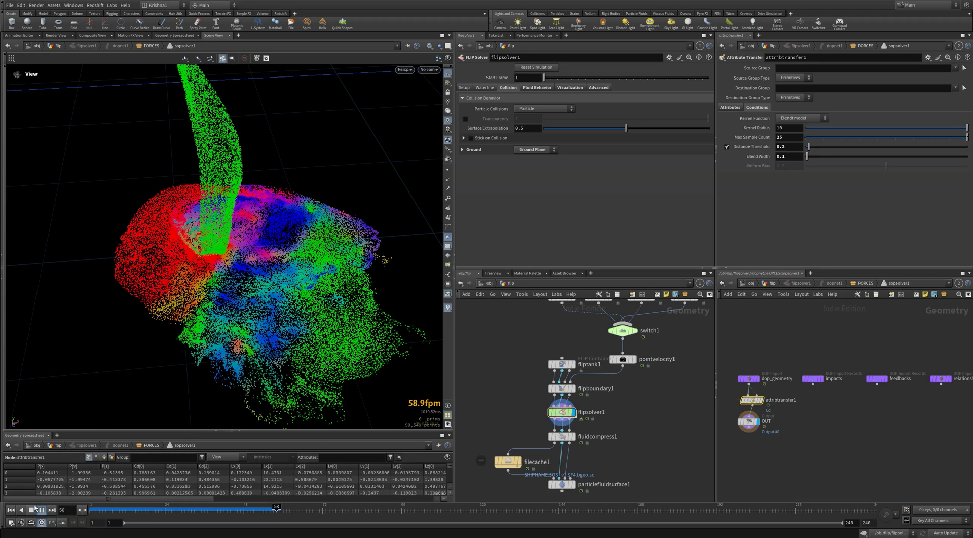
click(32, 511)
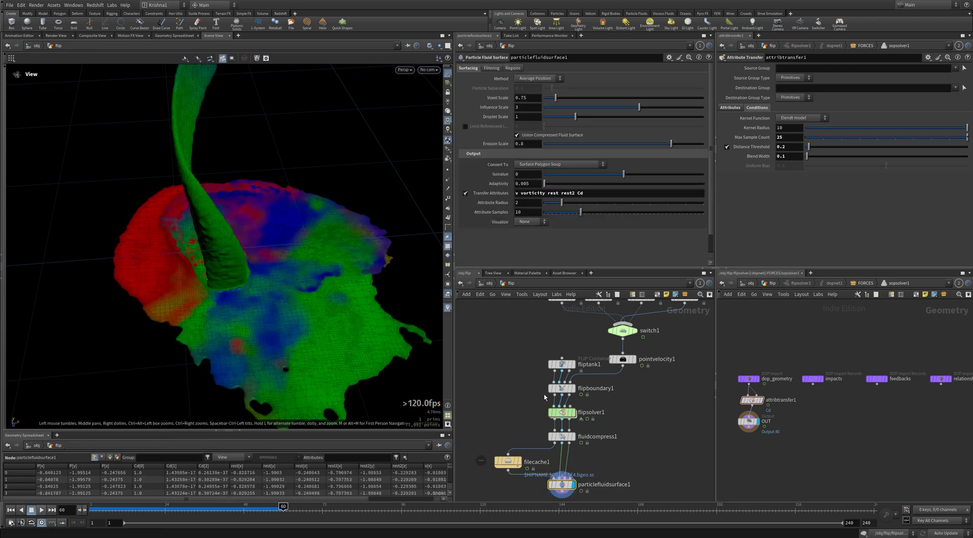
Enable Enforce Particle Separation in the fluid behavior settings of flipsolver1
drag(540, 393, 588, 431)
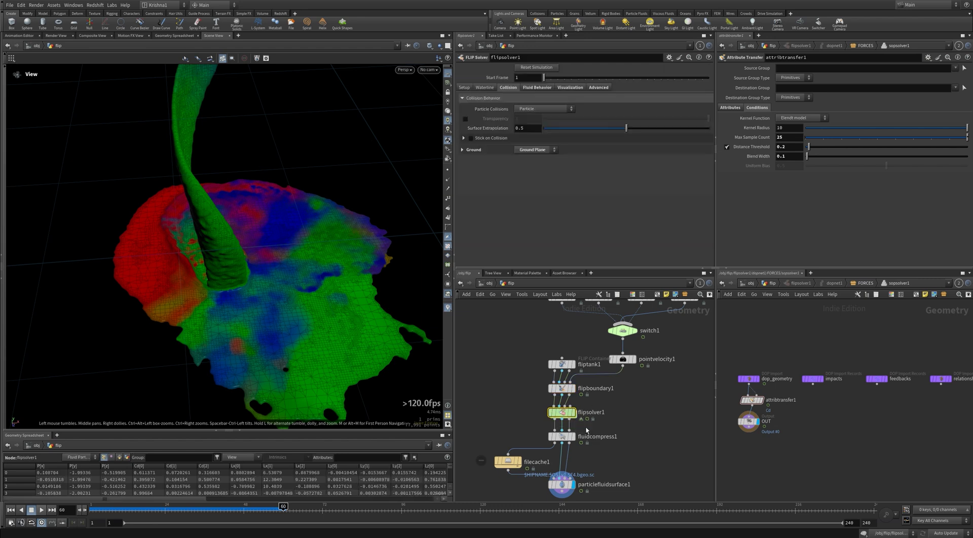
click(464, 87)
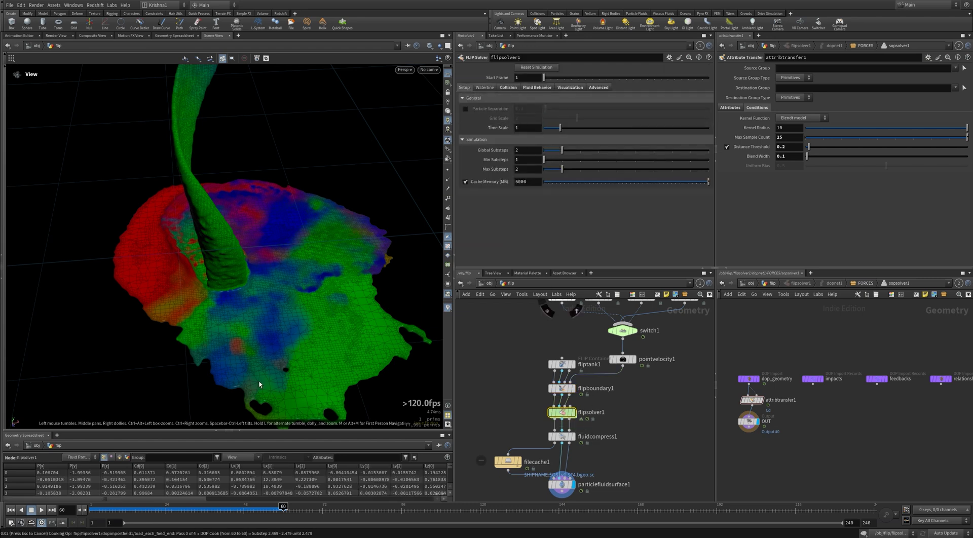
key(Escape)
click(508, 88)
click(531, 87)
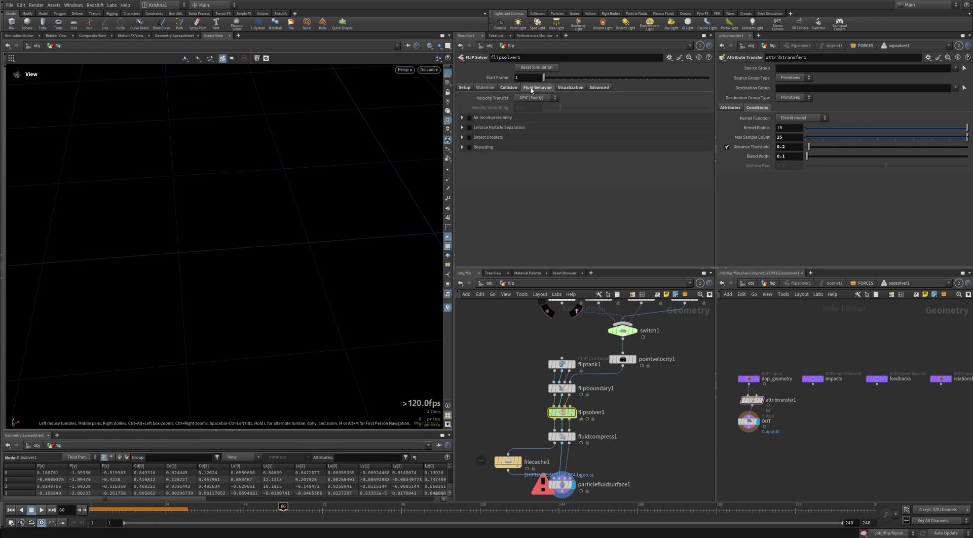
click(469, 127)
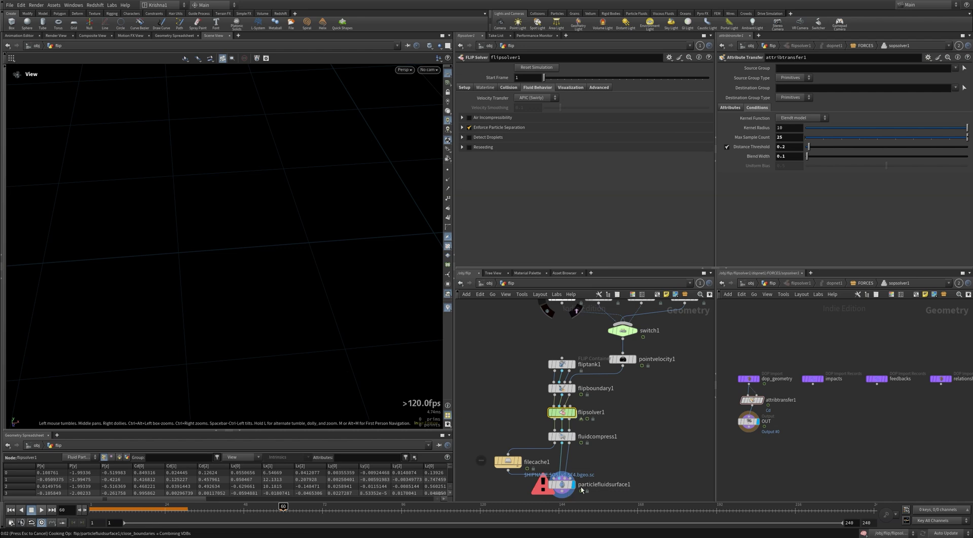
Select particlefluidsurface1 to examine the meshed paint surface, and rewind to the first frame
click(569, 484)
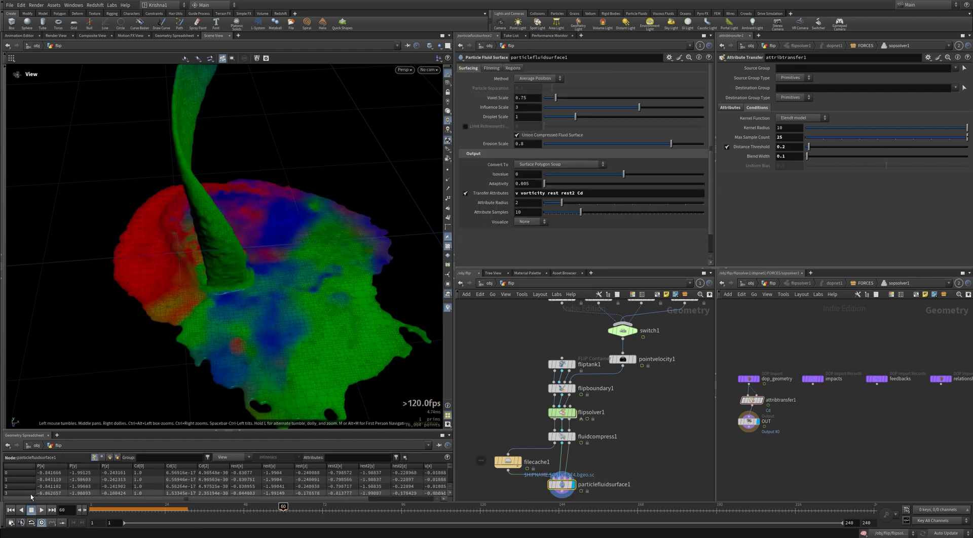
click(14, 512)
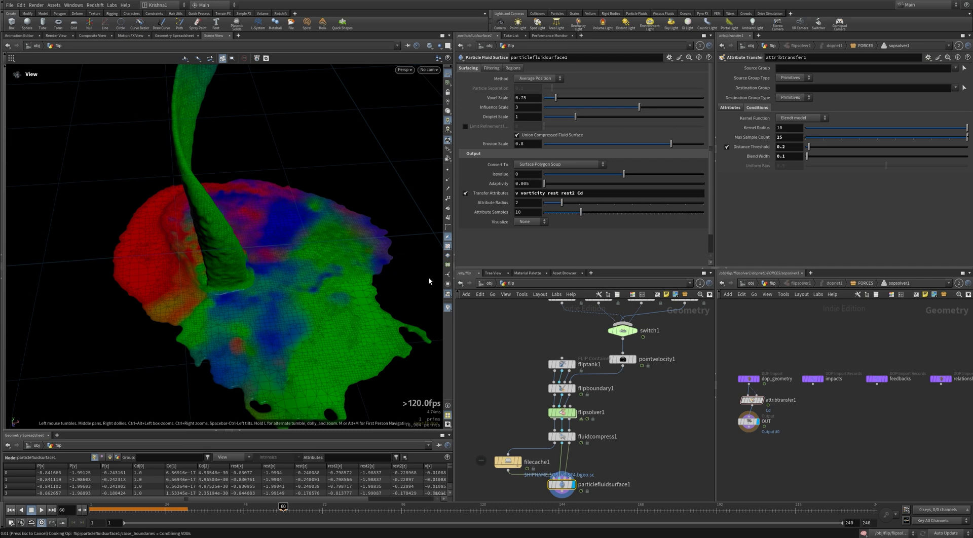